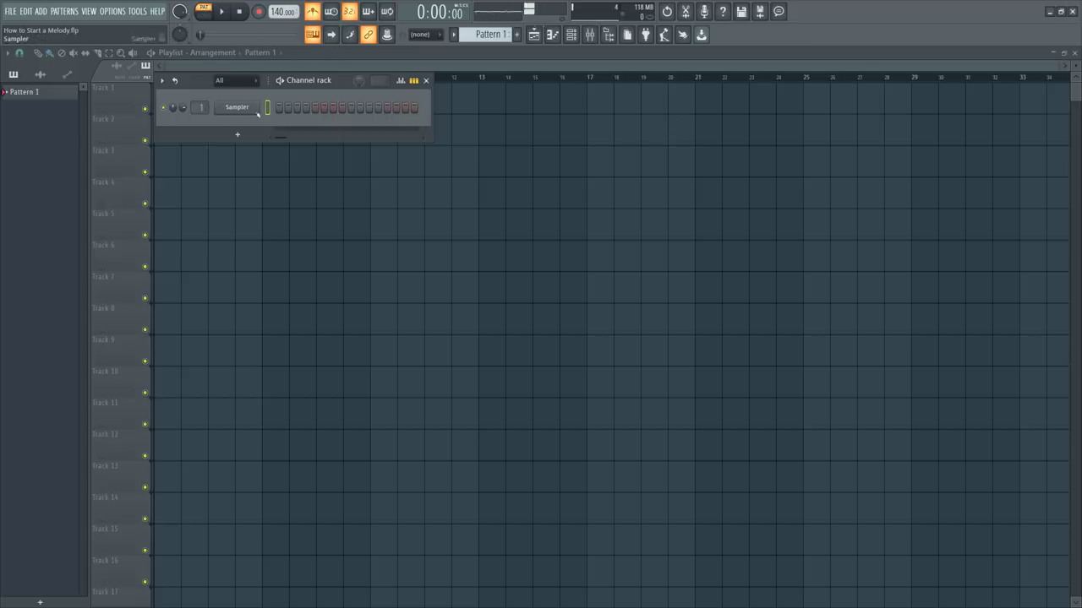
Add a Fruity DX10 synth channel to the Channel rack and move its window right.
click(571, 34)
click(571, 34)
click(237, 133)
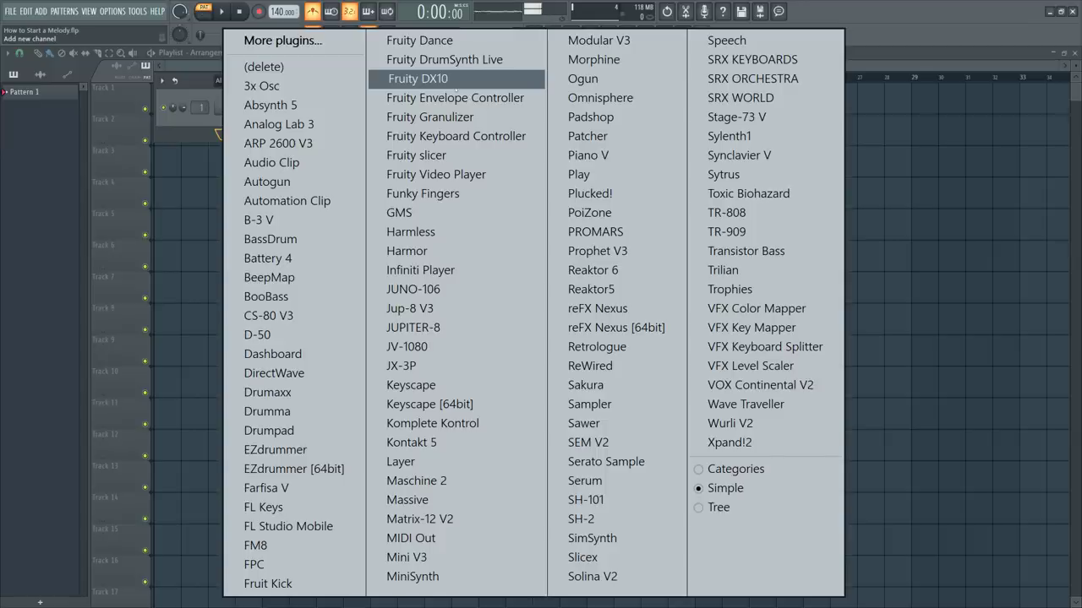
click(454, 85)
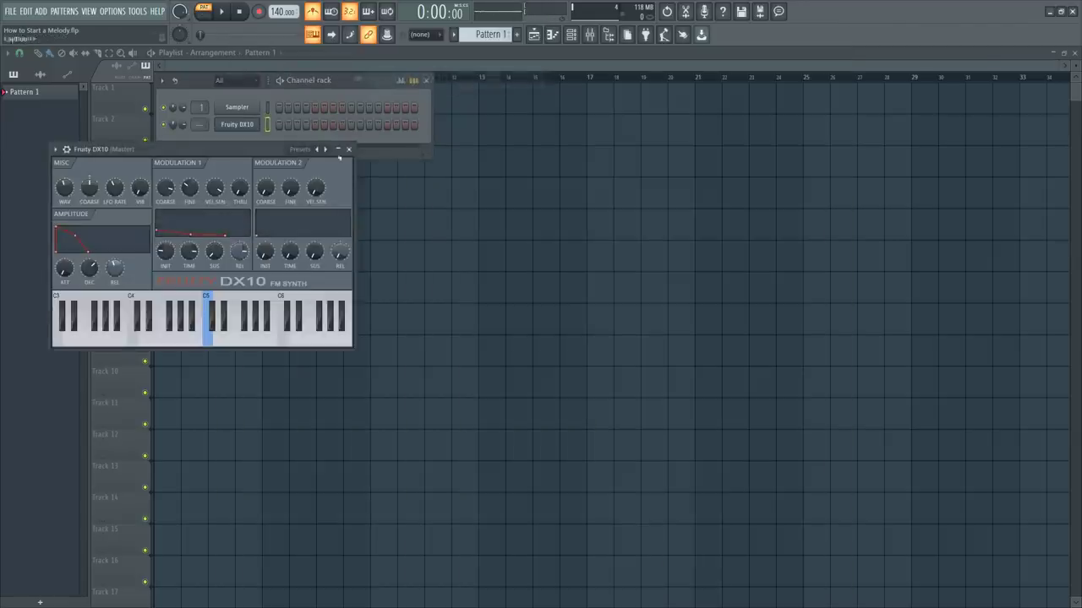
drag(222, 147, 288, 158)
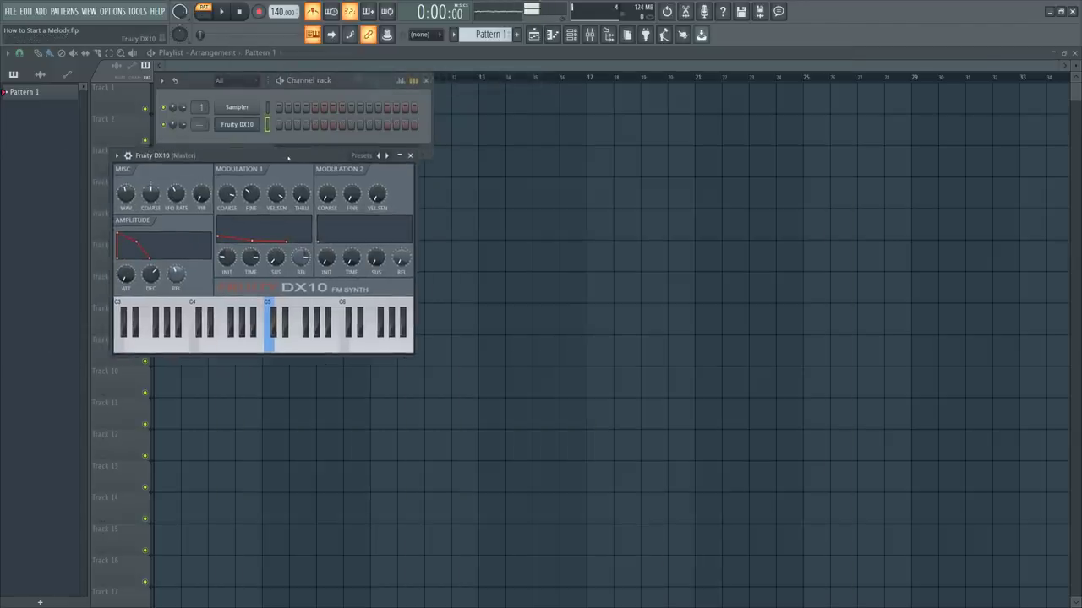
Audition the DX10 by playing several notes on the computer keyboard.
key(x)
key(e)
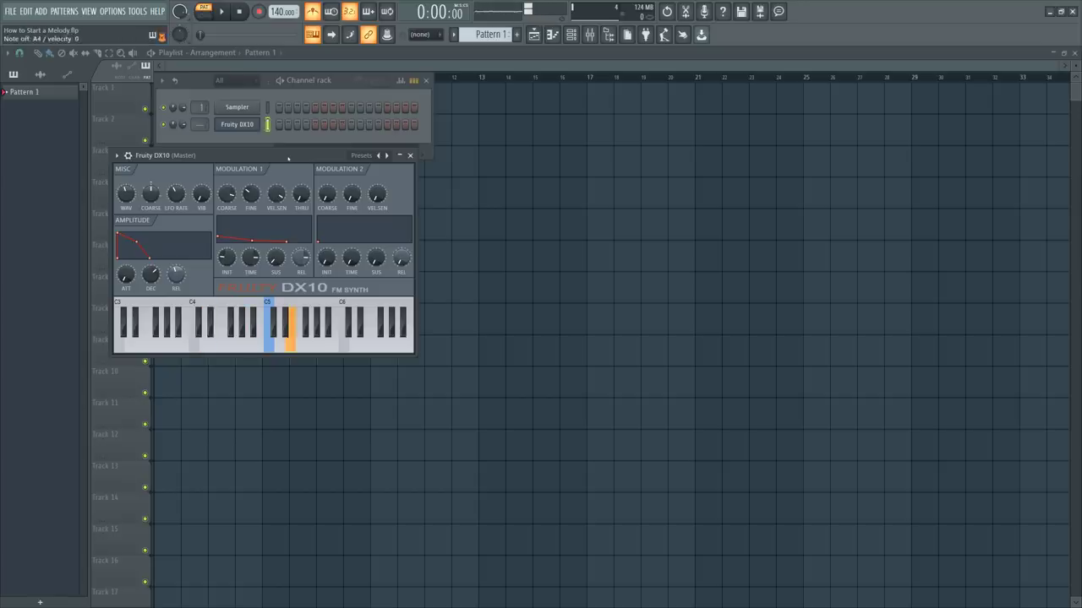
key(c)
key(w)
key(c)
key(w)
key(n)
click(270, 144)
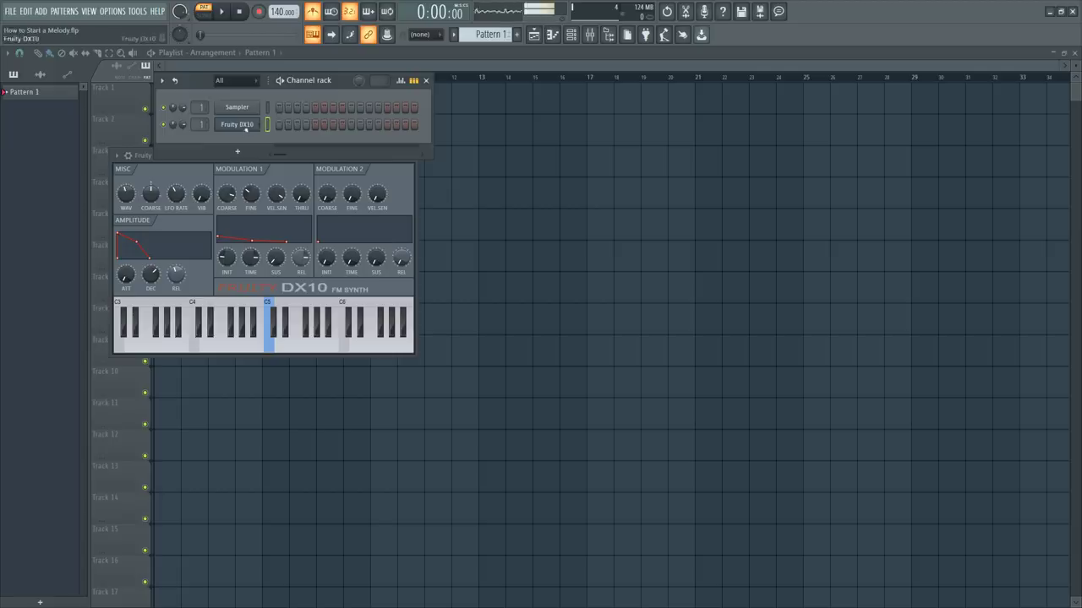
Open the Fruity DX10 piano roll and highlight the Other Arabic scale.
right_click(247, 127)
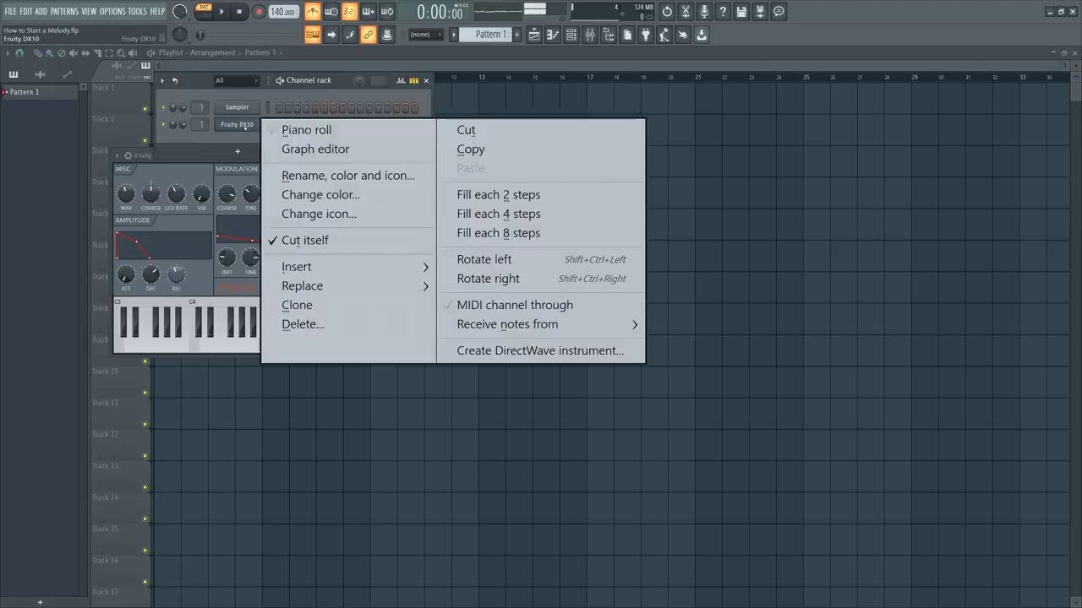
click(281, 133)
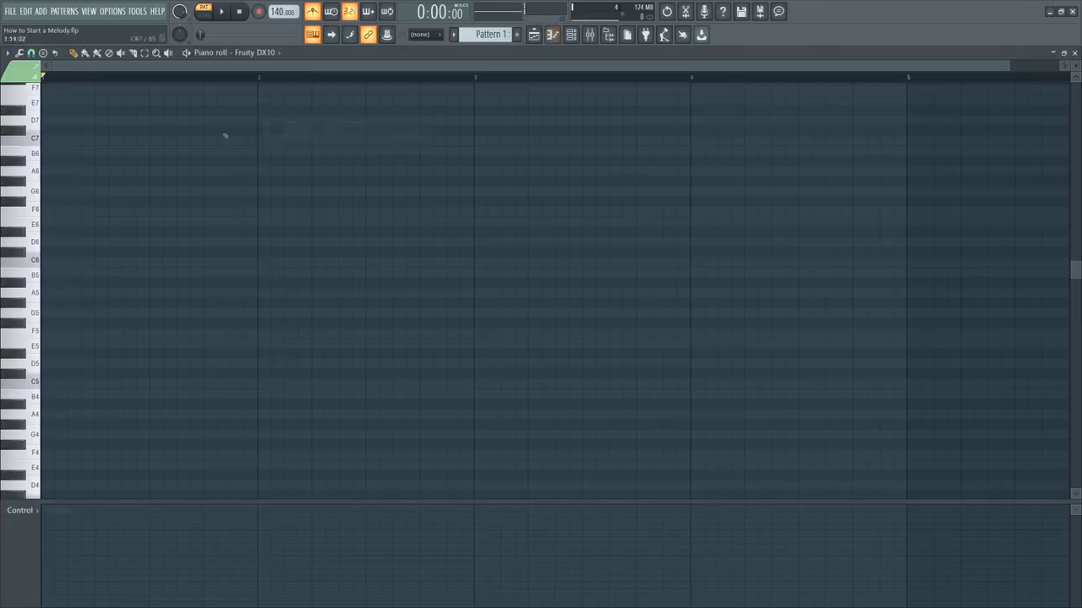
click(7, 54)
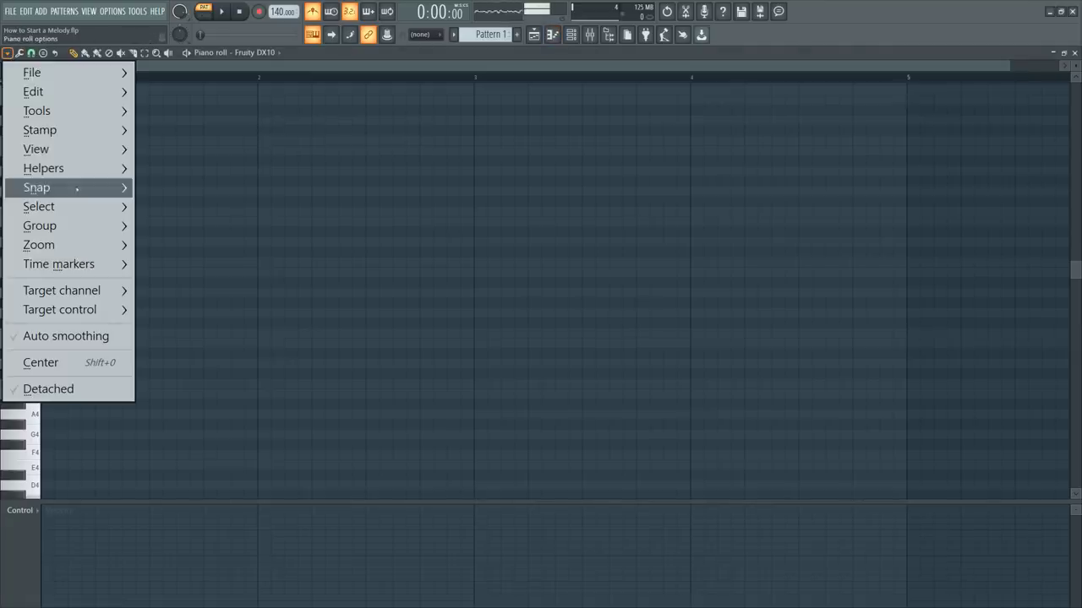
mouse_move(76, 168)
mouse_move(207, 189)
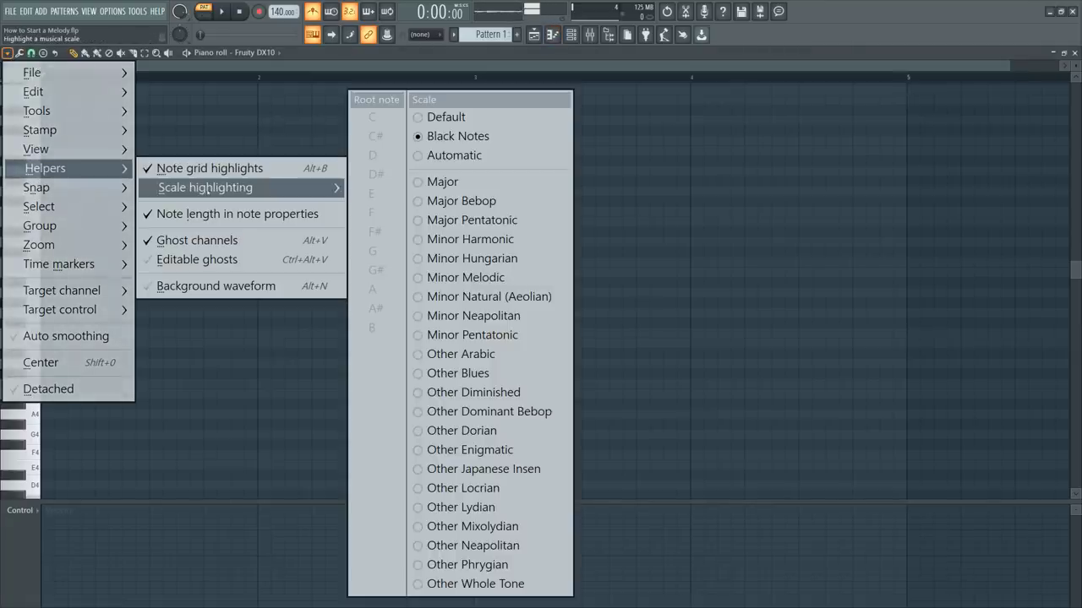
click(495, 355)
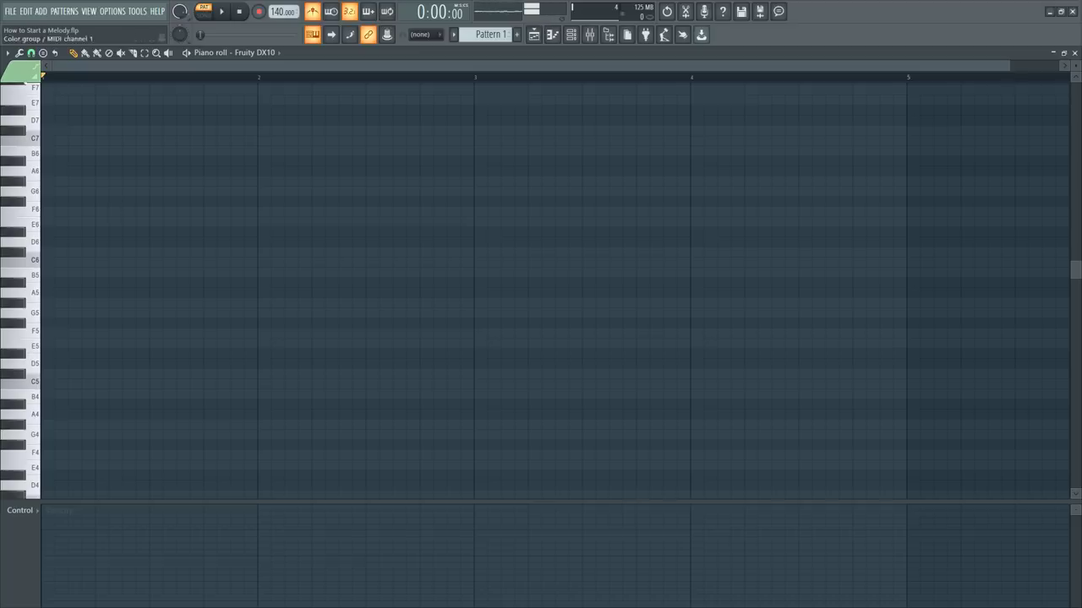
Set the highlighted scale's root note to A#.
click(7, 52)
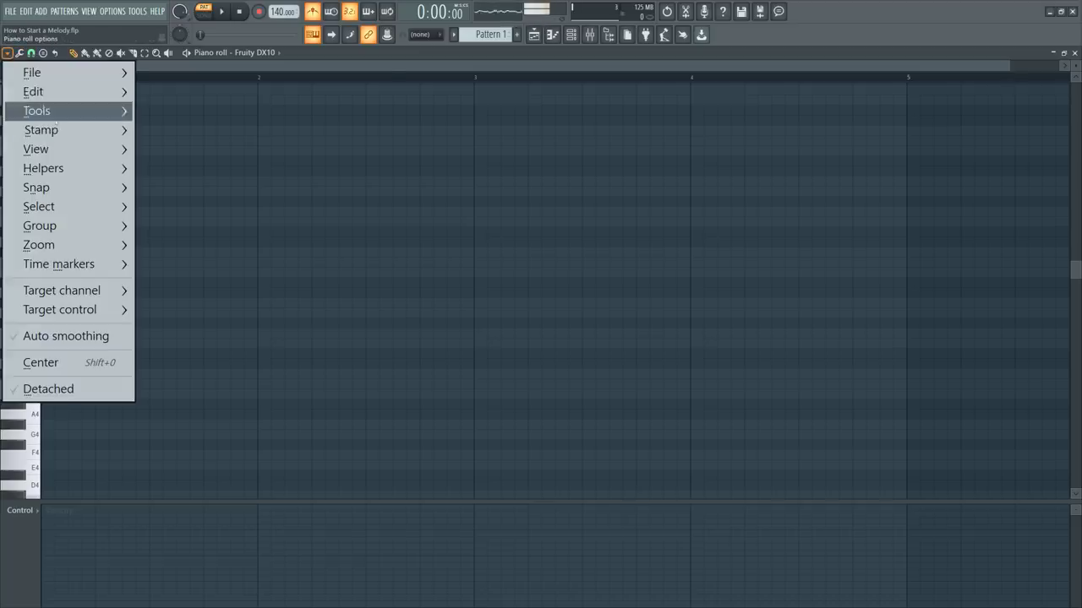
mouse_move(59, 96)
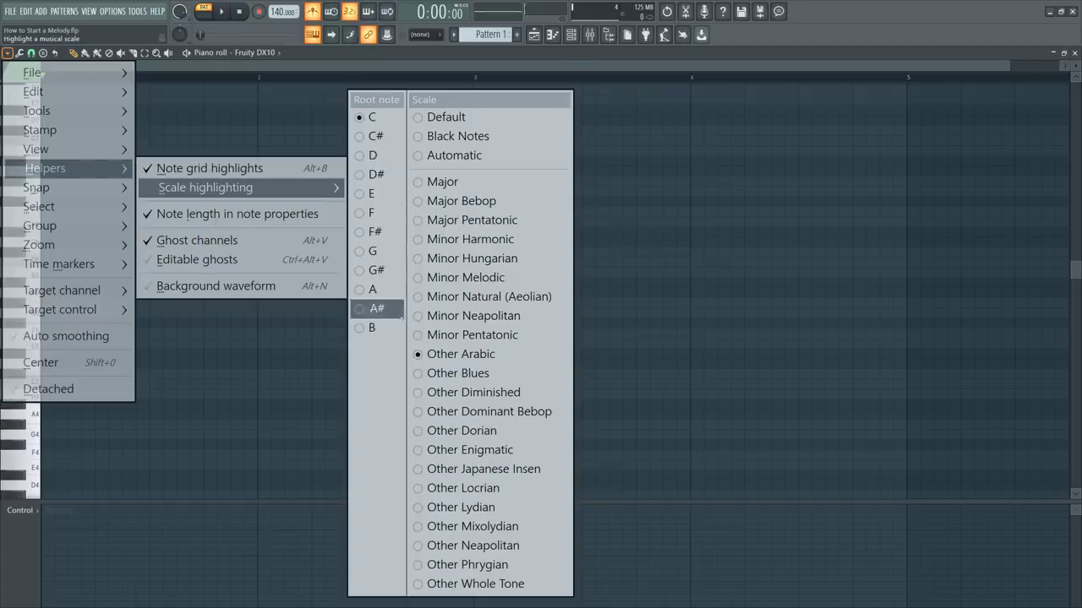
click(372, 309)
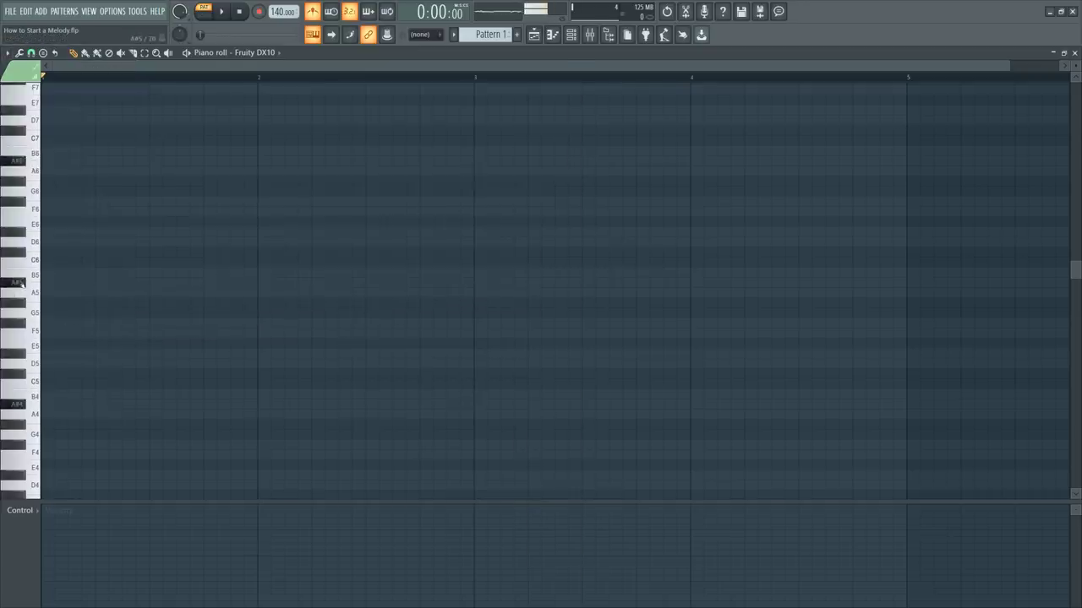
Preview A#5 and A#4, then place an A#5 note at the start of bar 1.
click(16, 283)
click(15, 283)
click(17, 405)
click(49, 285)
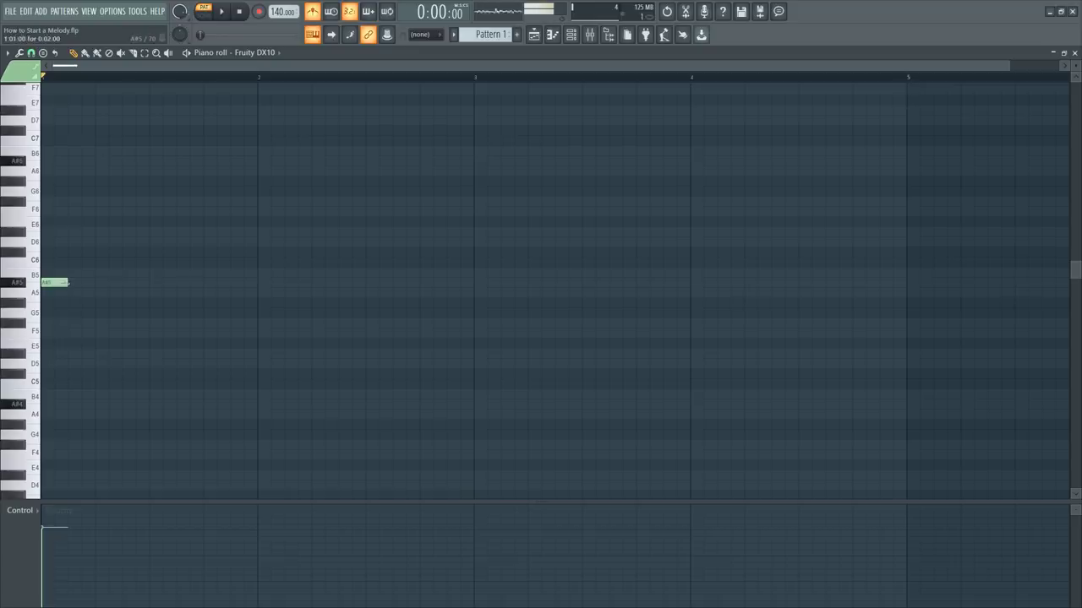
click(13, 287)
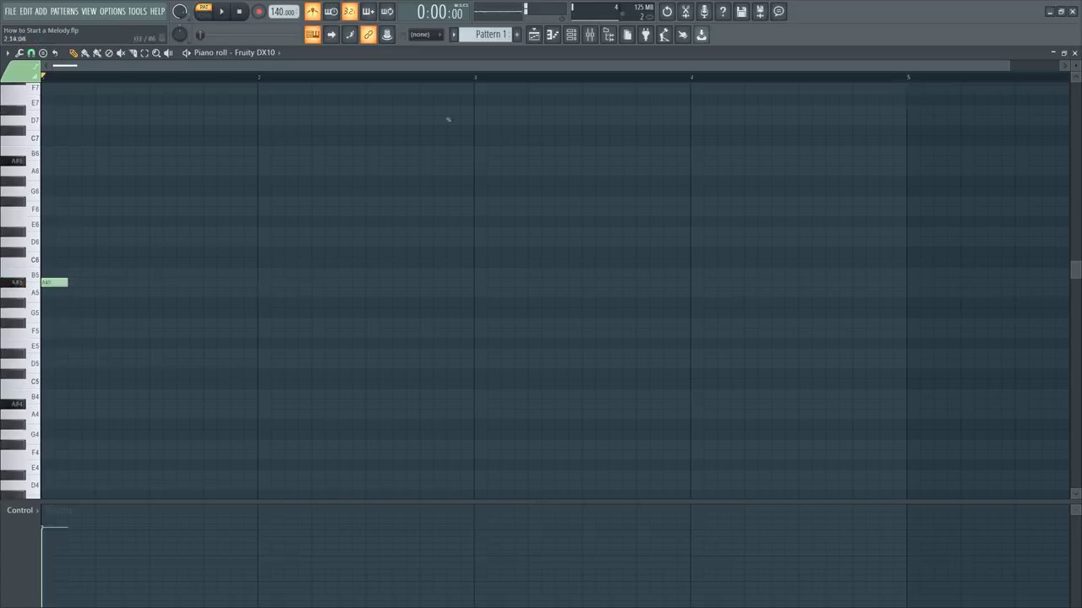
Set note snapping to 1/2 beat.
click(31, 52)
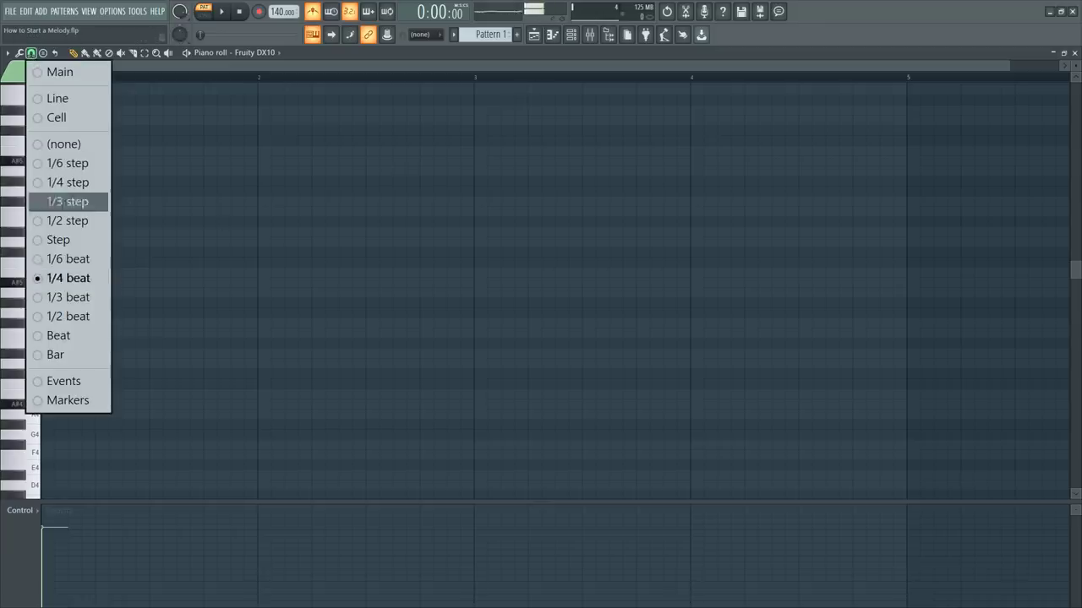
click(97, 316)
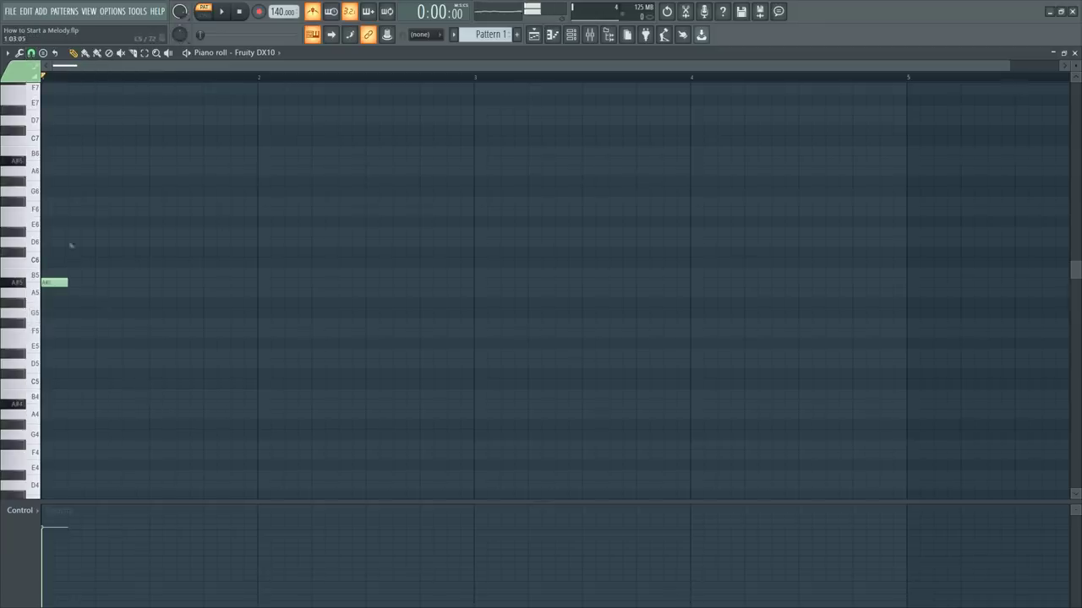
click(31, 52)
click(156, 168)
scroll(169, 79, down, 3)
scroll(168, 80, up, 3)
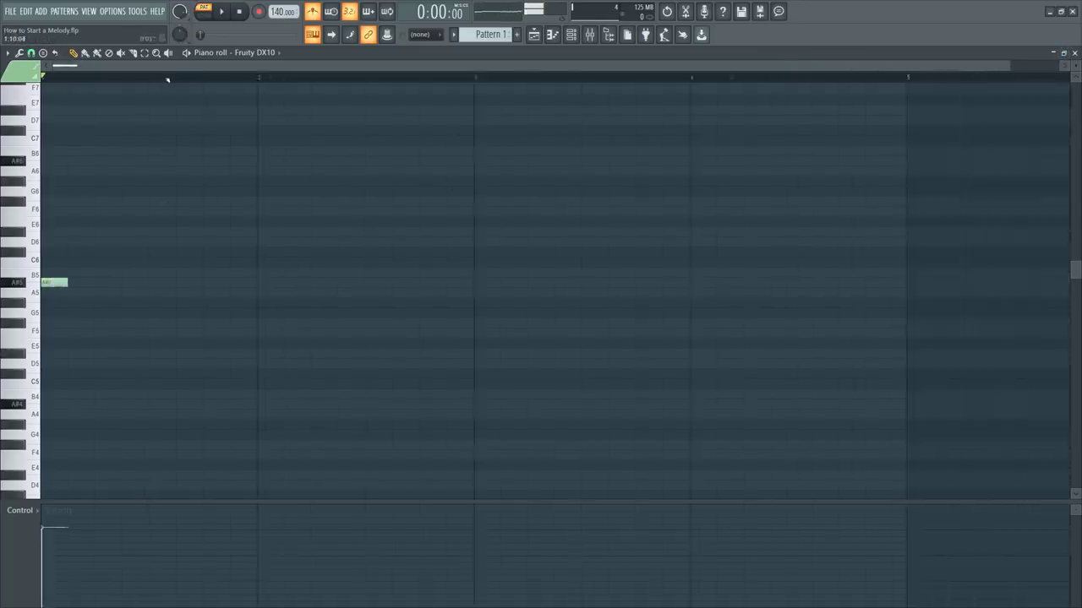
scroll(144, 76, up, 3)
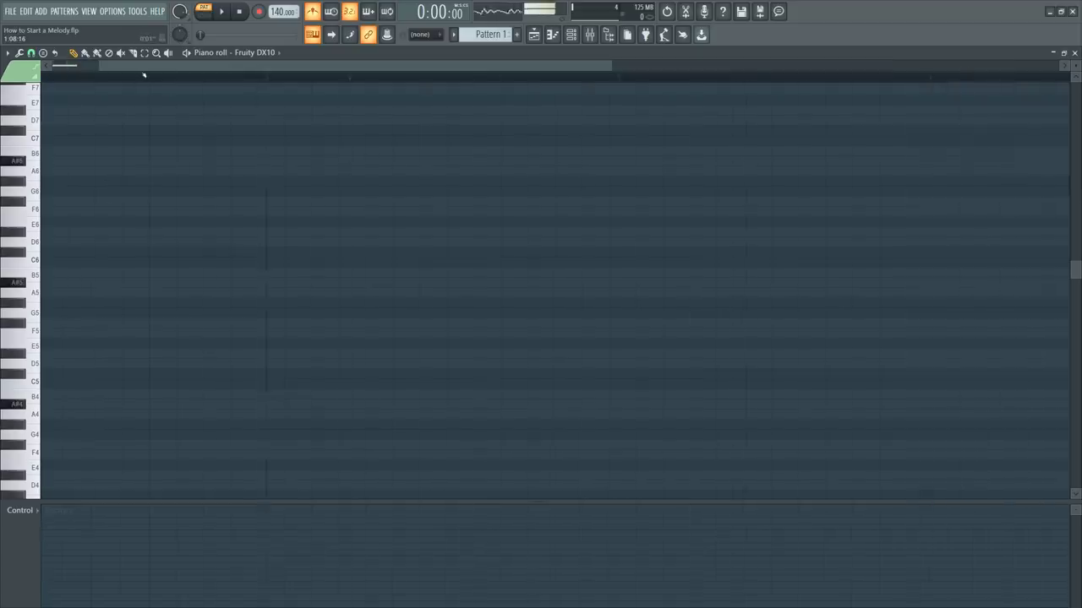
scroll(144, 76, down, 3)
scroll(144, 77, up, 4)
scroll(144, 77, down, 4)
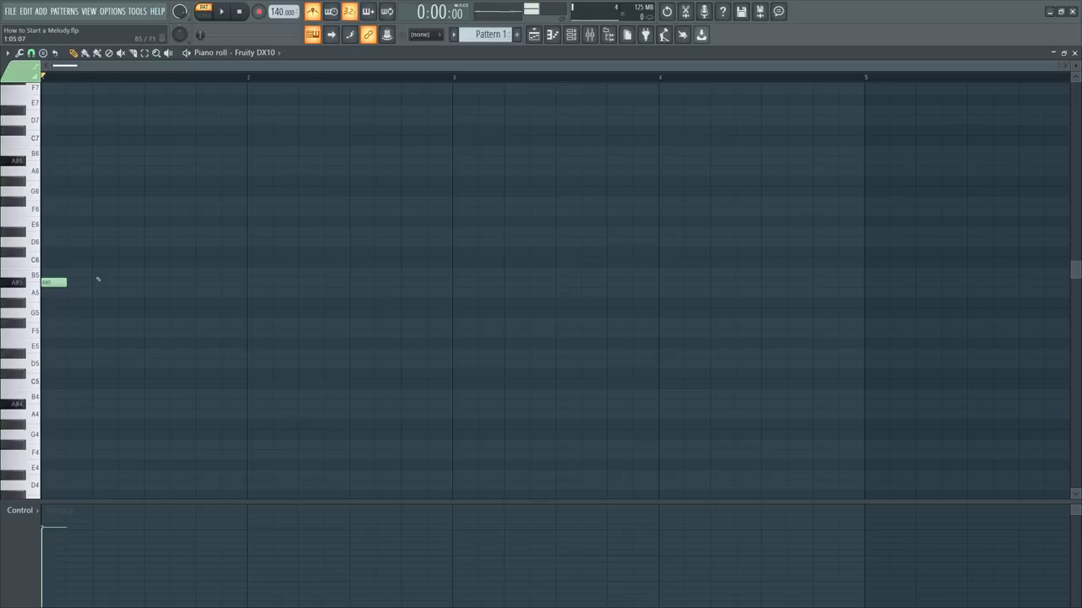
Add a B5 note right after the first A#5 and play the notes back.
click(98, 273)
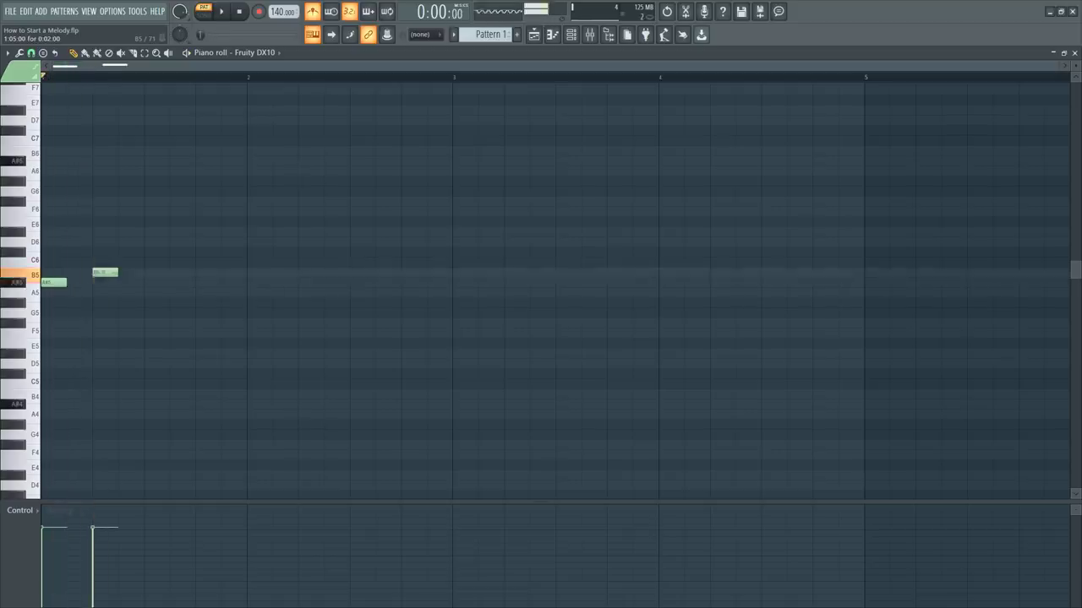
drag(99, 273, 77, 272)
key(space)
key(space)
click(570, 35)
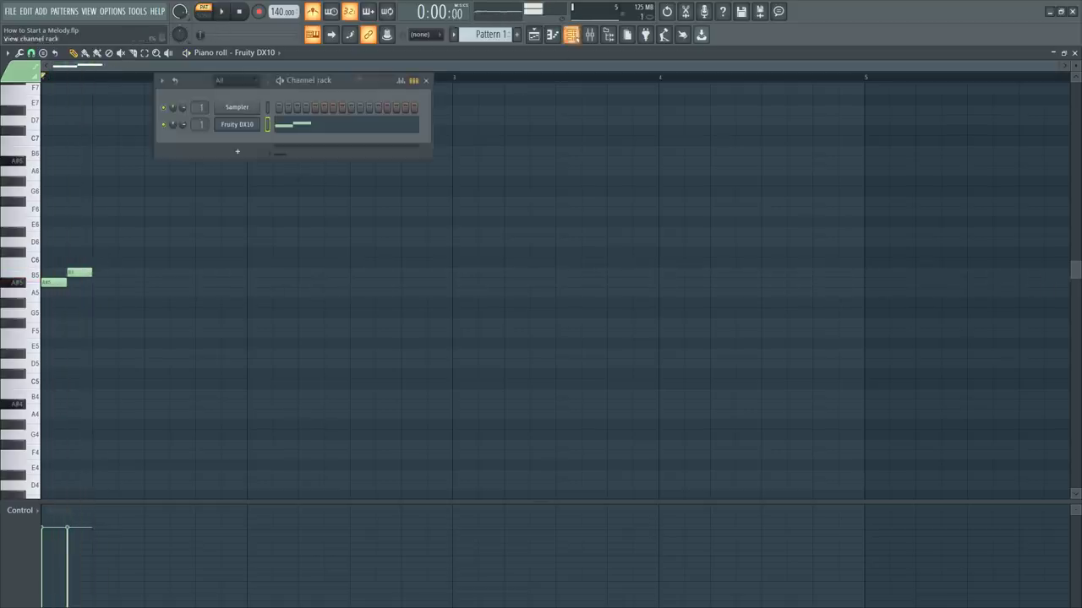
click(570, 35)
key(space)
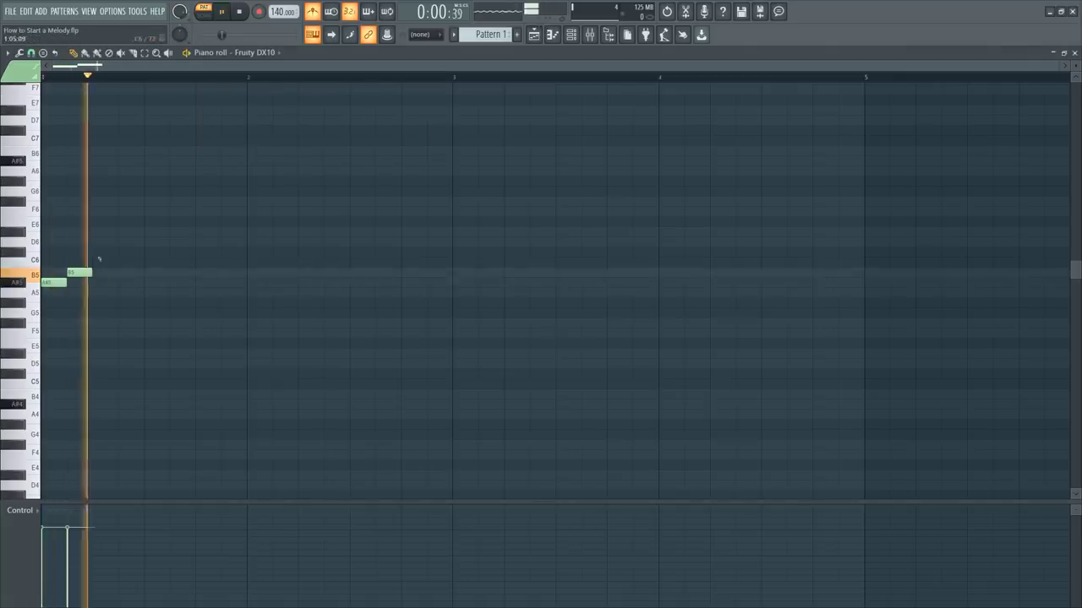
Continue the phrase with D6, D#6, D6, B5, A#5 and G#5 notes.
key(space)
click(105, 242)
click(129, 231)
key(space)
click(154, 242)
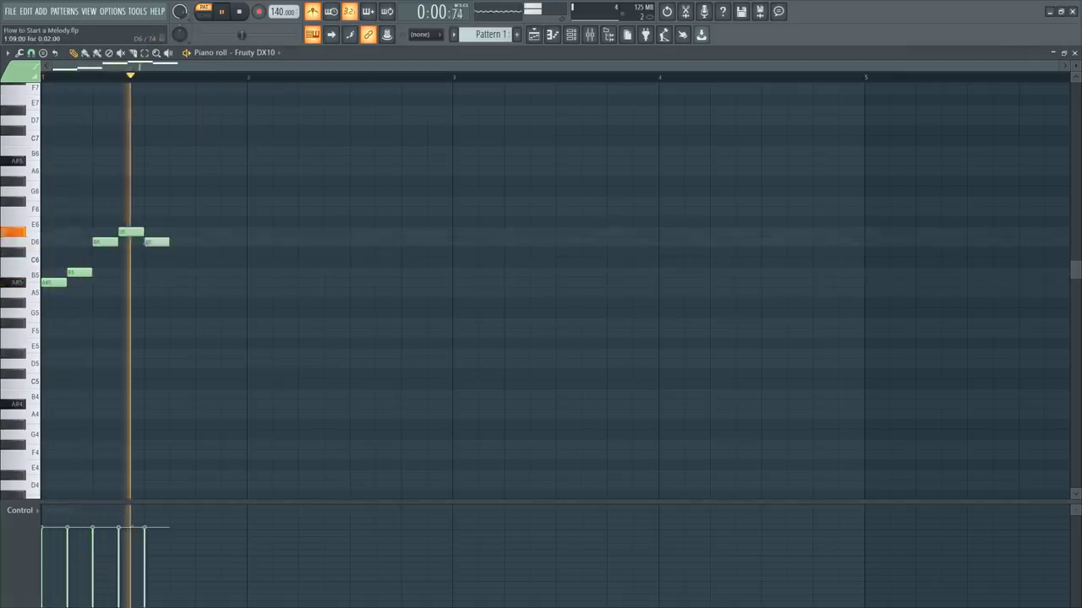
key(space)
Remove the extra final note and play back the seven-note melody.
key(space)
click(181, 272)
click(206, 282)
click(228, 302)
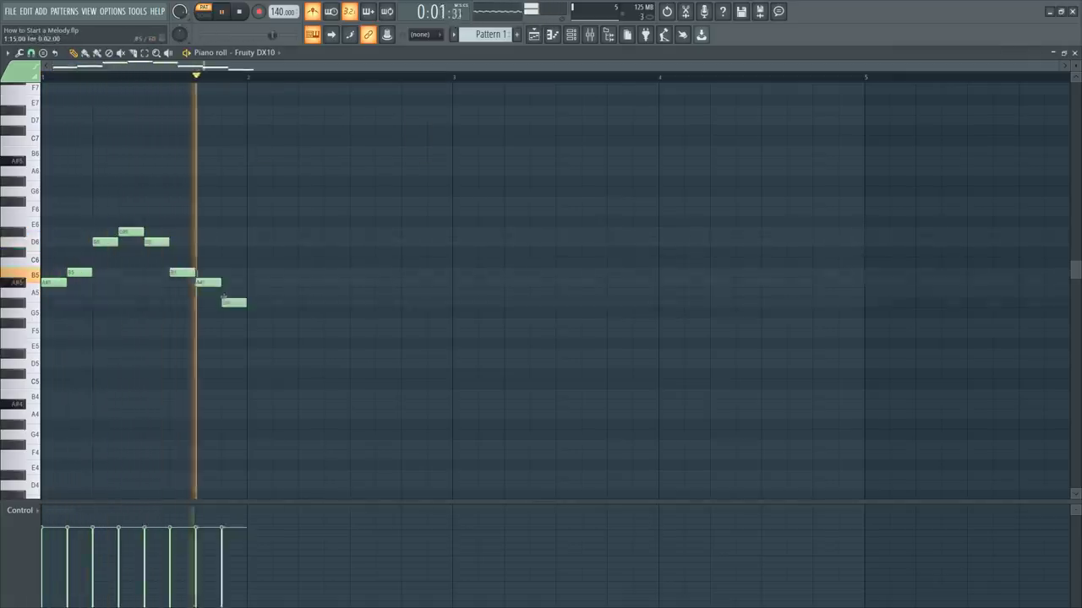
key(space)
drag(224, 294, 225, 292)
key(space)
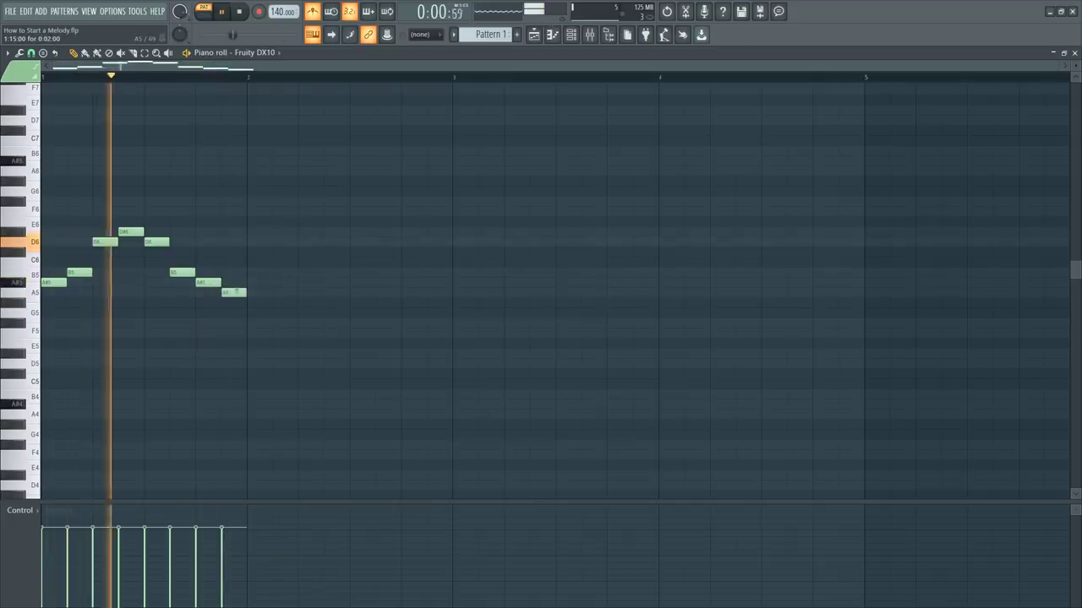
right_click(233, 292)
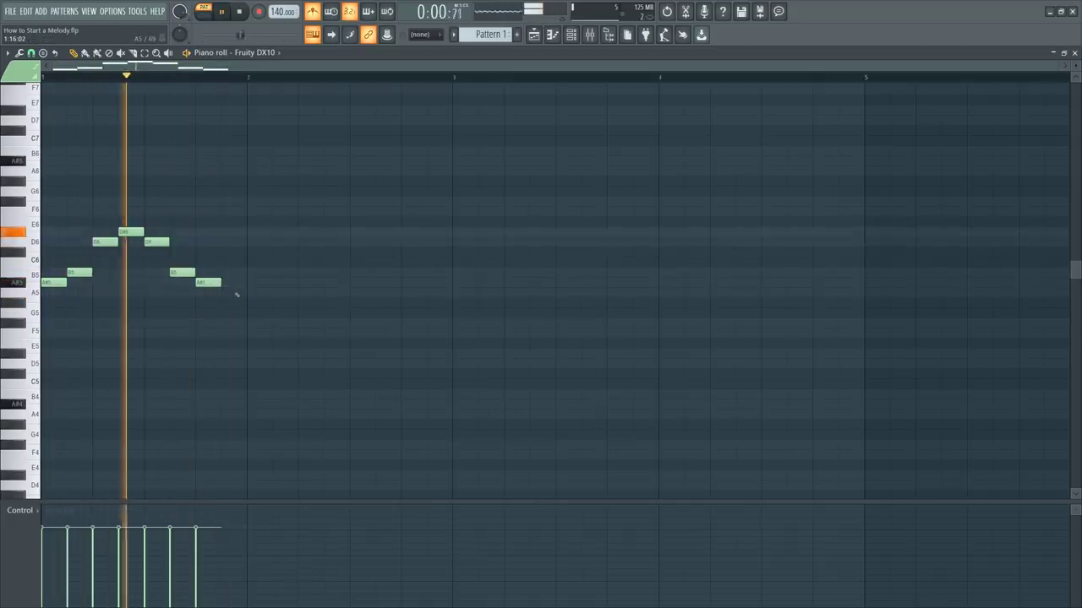
key(space)
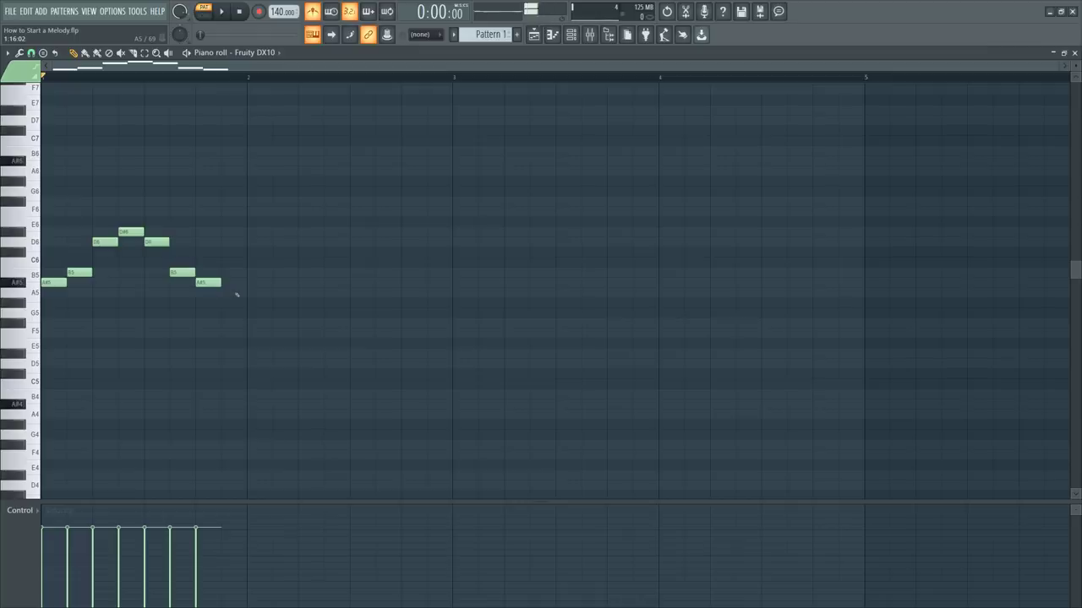
key(space)
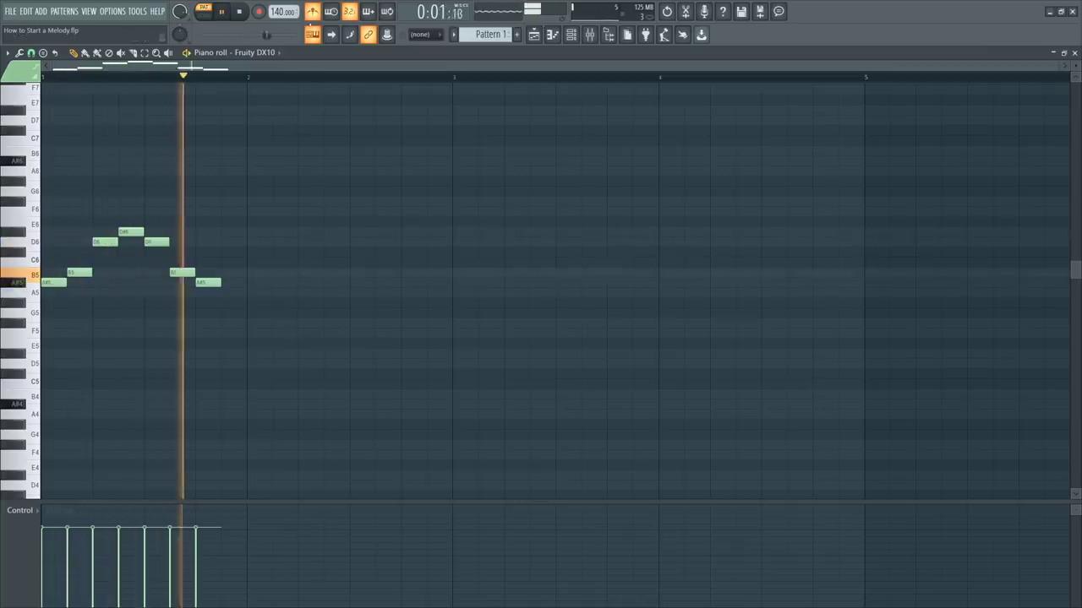
key(space)
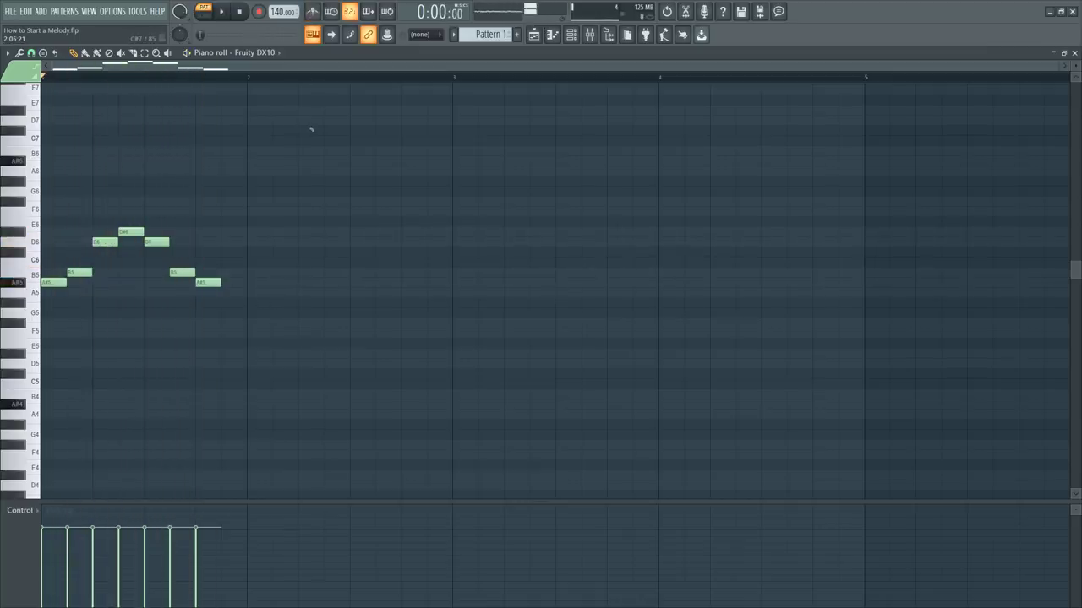
Duplicate the seven-note melody into bar 2 with Ctrl+B and play it back.
drag(318, 379, 40, 176)
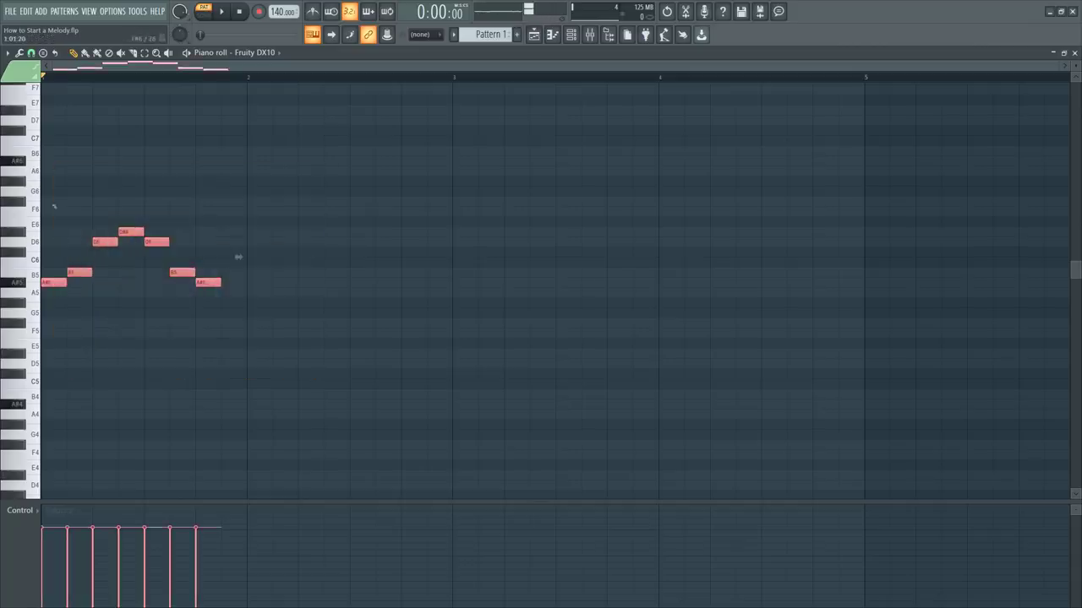
key(ctrl+b)
drag(221, 286, 251, 288)
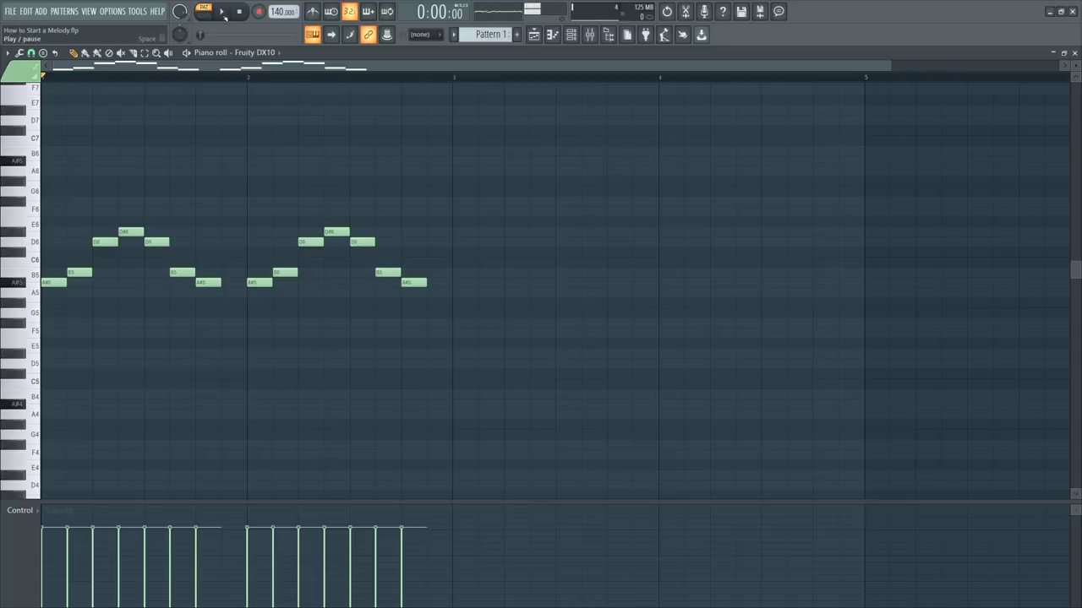
click(223, 13)
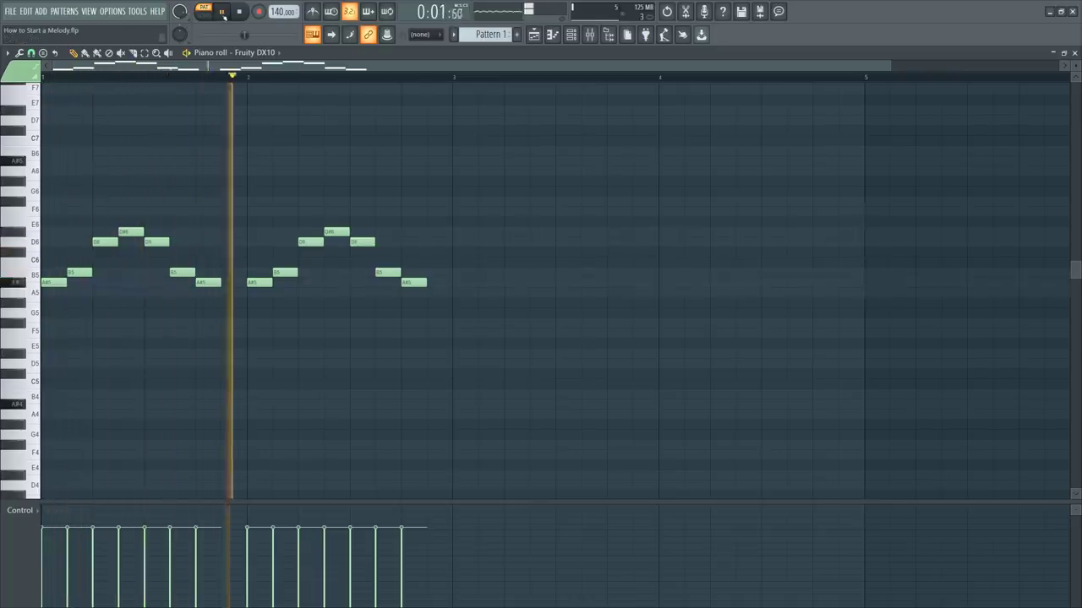
key(space)
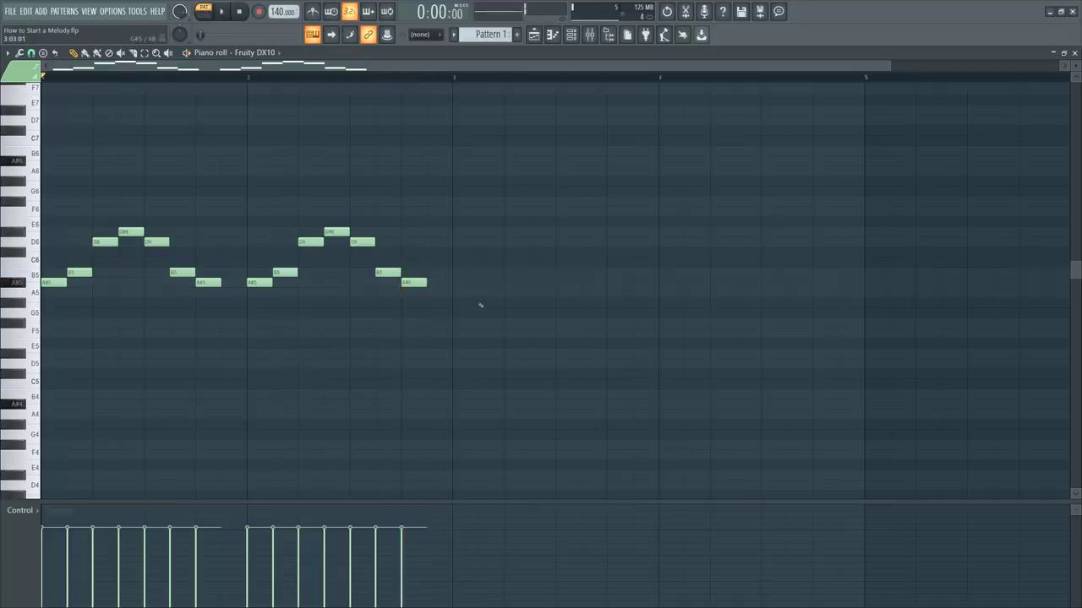
key(space)
key(space)
Delete all seven bar-2 notes: A#5, B5, D6, D#6, D6, B5, A#5.
right_click(260, 282)
right_click(285, 272)
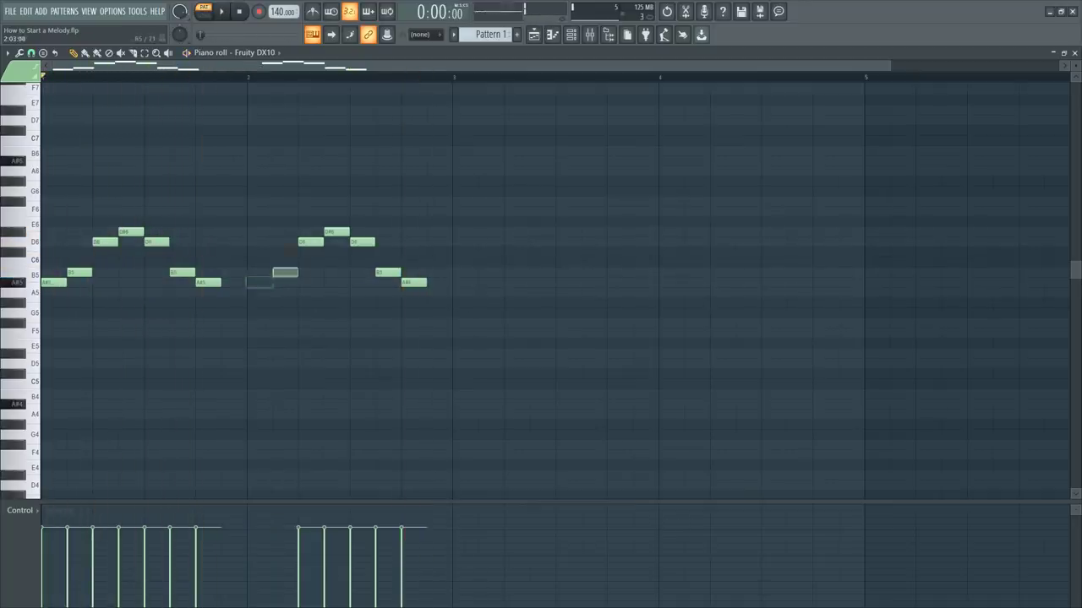
right_click(310, 242)
right_click(337, 232)
right_click(362, 242)
right_click(388, 272)
right_click(413, 283)
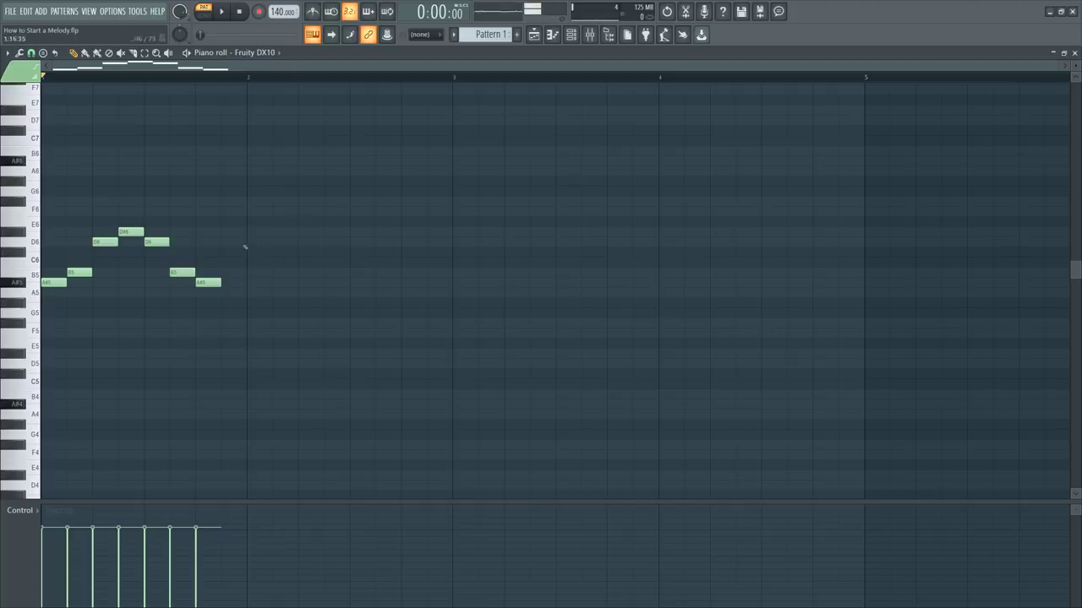
Draw F#6, F6, D#6, D6, B5 and A#5 notes descending through bar 2.
key(space)
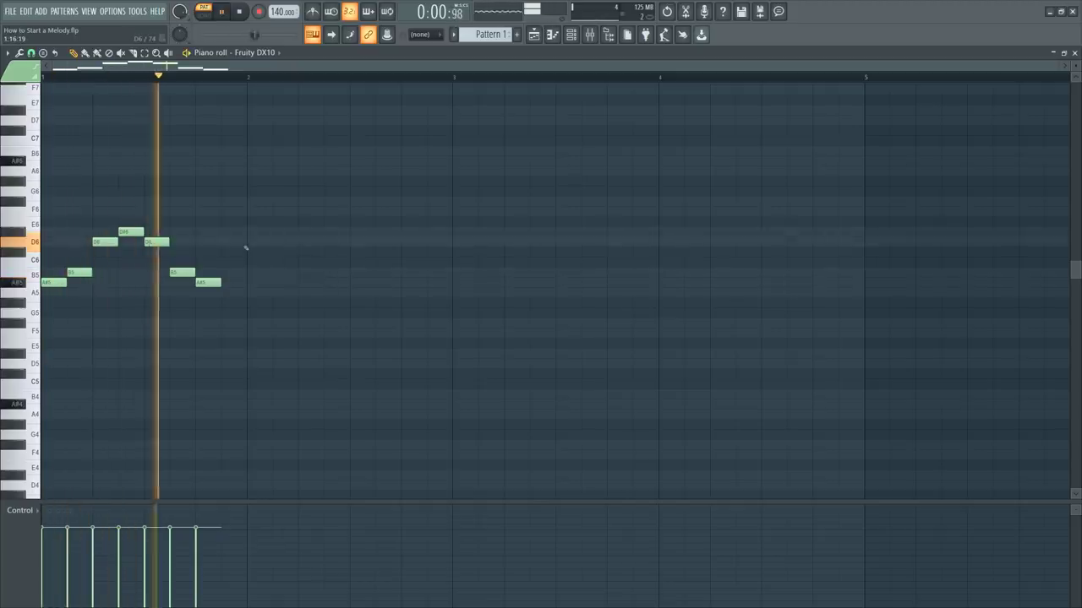
key(space)
click(249, 202)
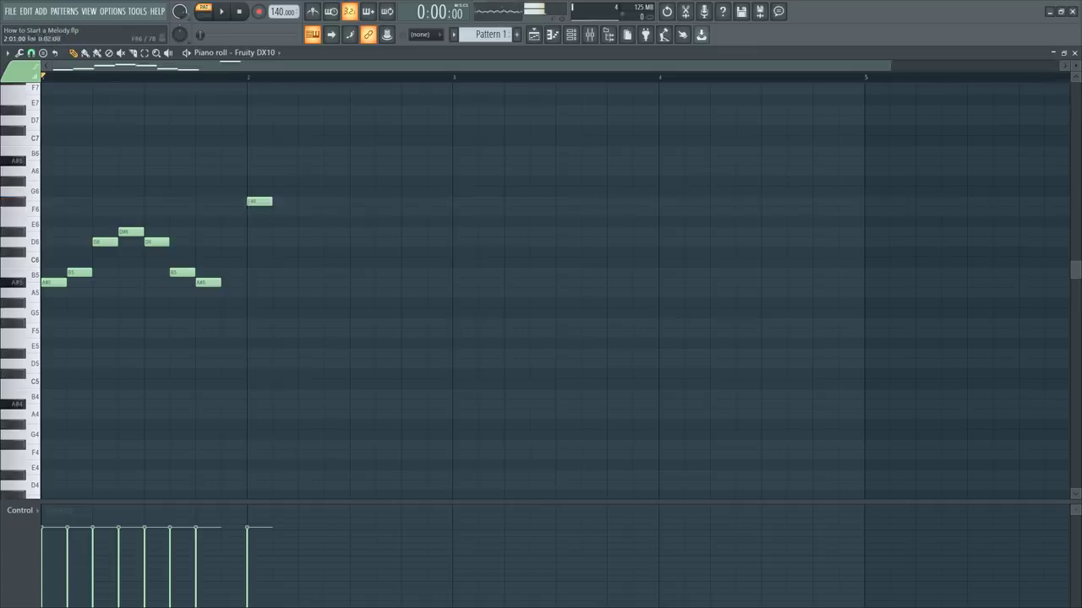
click(275, 212)
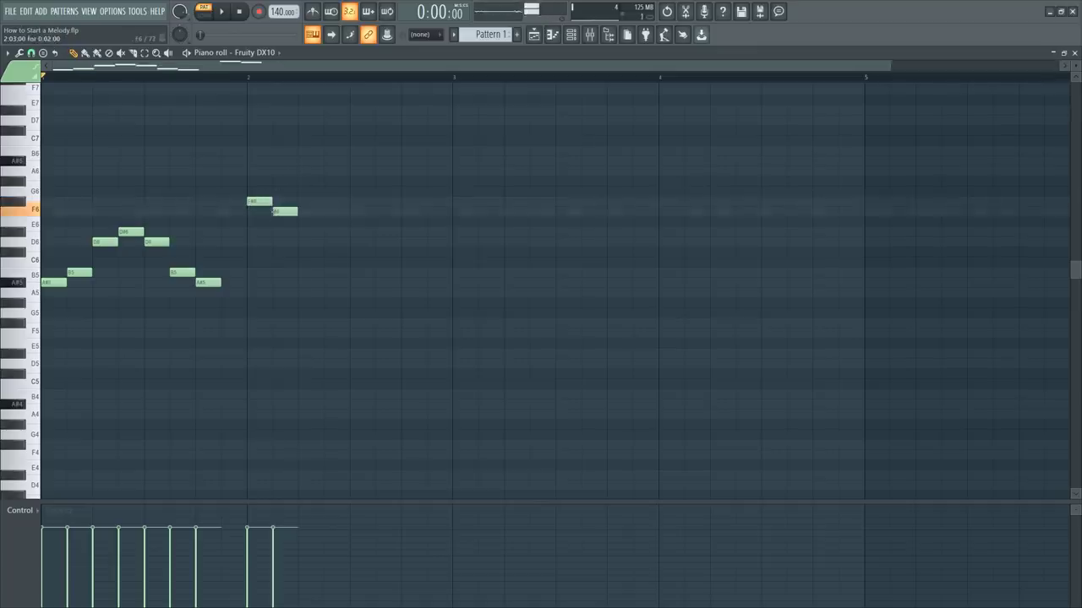
click(302, 231)
click(335, 243)
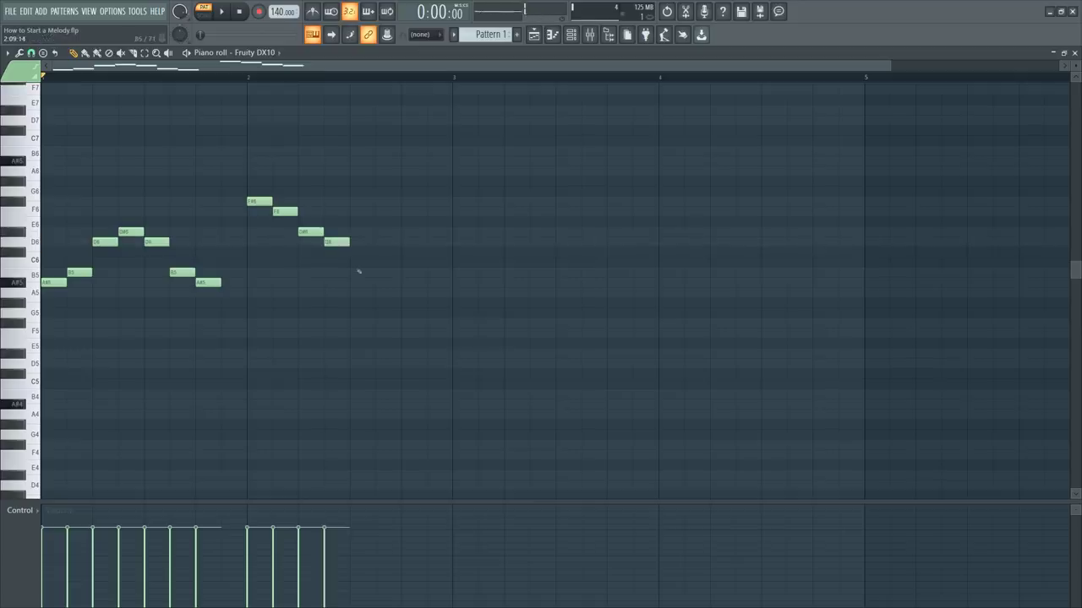
click(358, 273)
click(382, 282)
Add a closing F5 note, play the ending back, and open the mixer.
key(space)
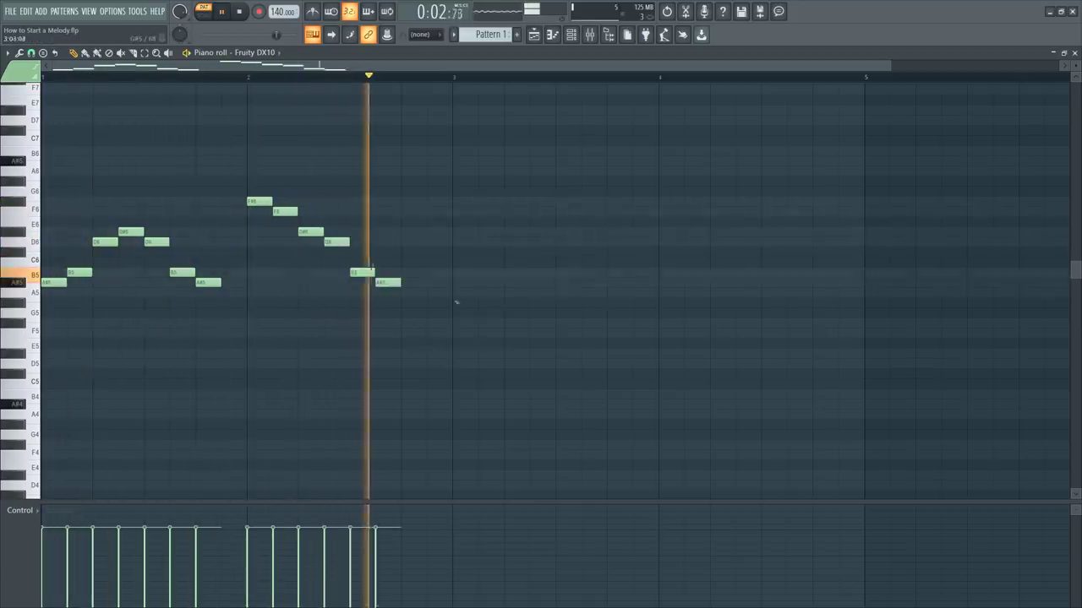
key(space)
click(410, 332)
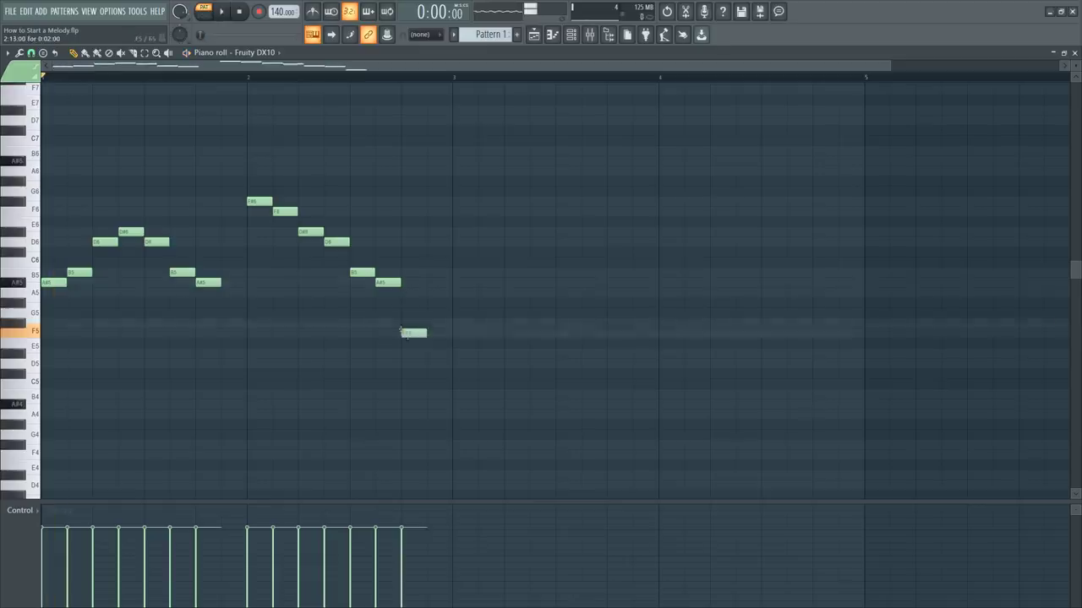
key(space)
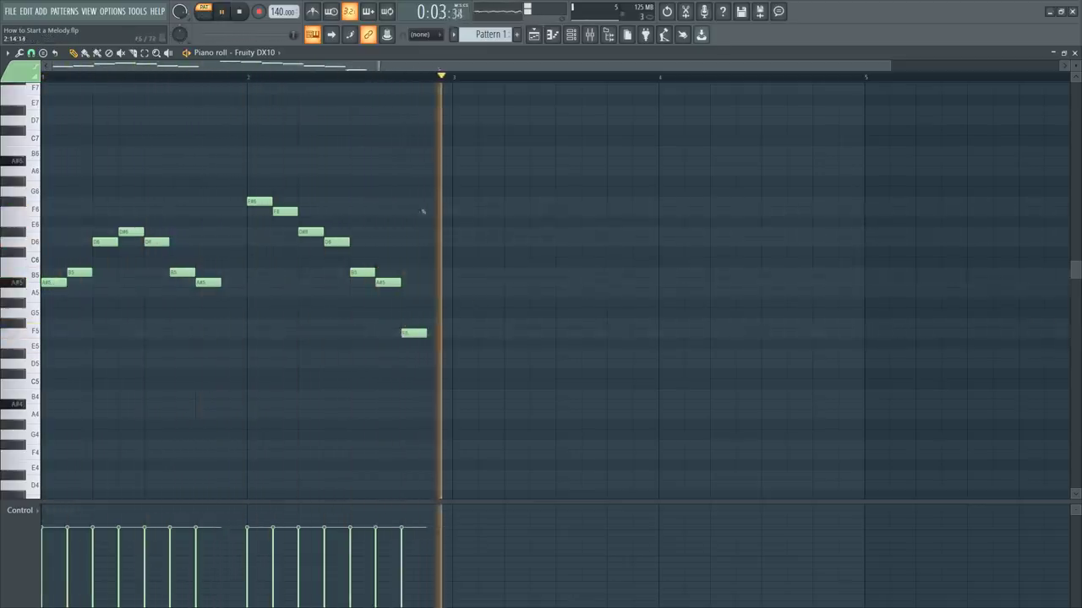
key(space)
key(F9)
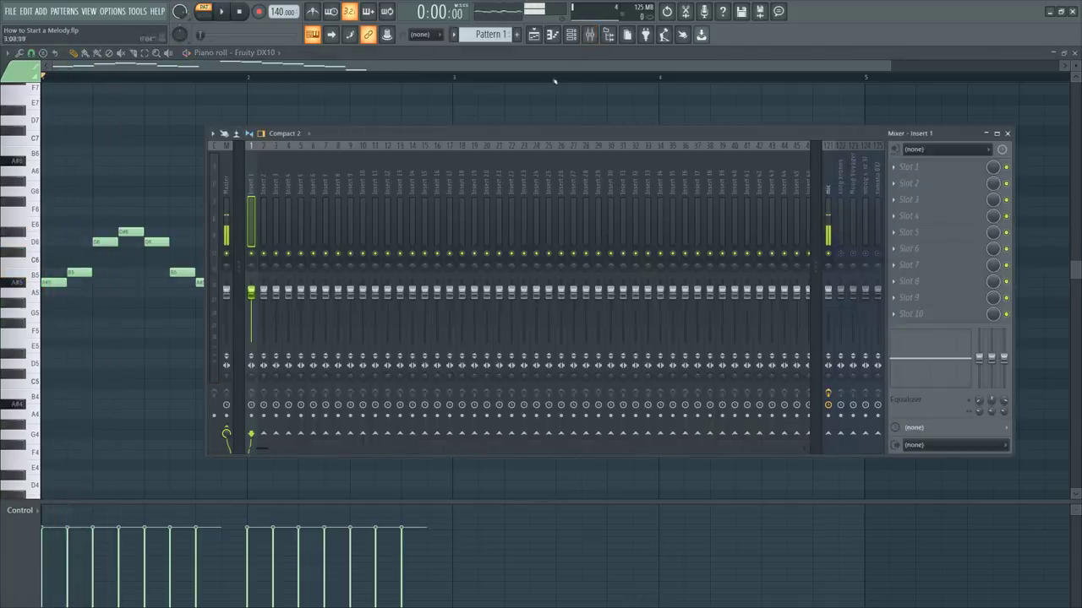
Confirm the DX10 routes to mixer Insert 1 and open that insert's Slot 1 plugin list.
click(571, 34)
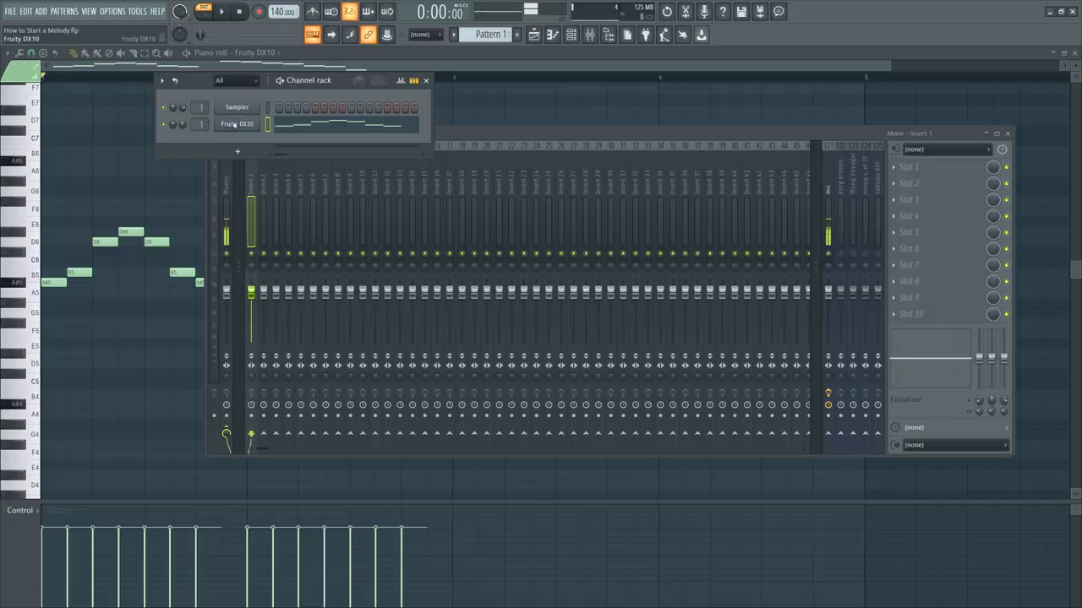
click(234, 124)
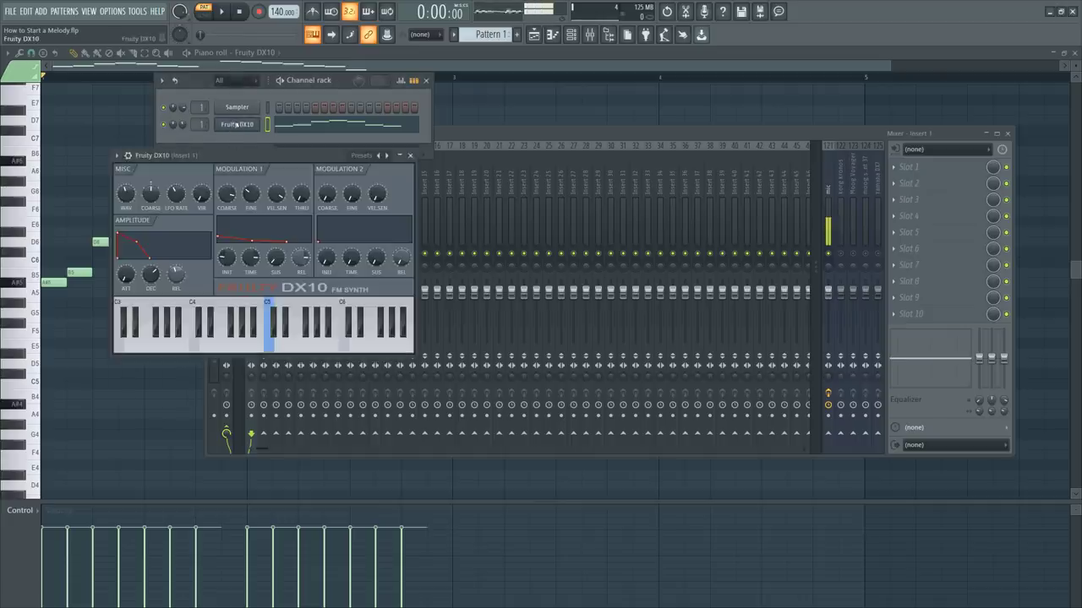
click(128, 155)
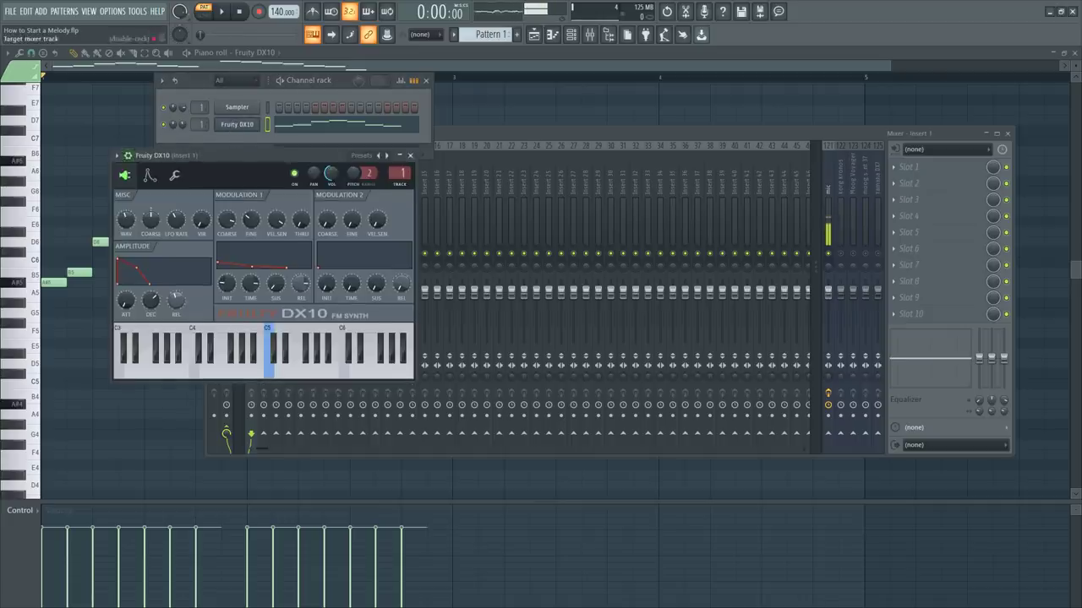
double_click(398, 174)
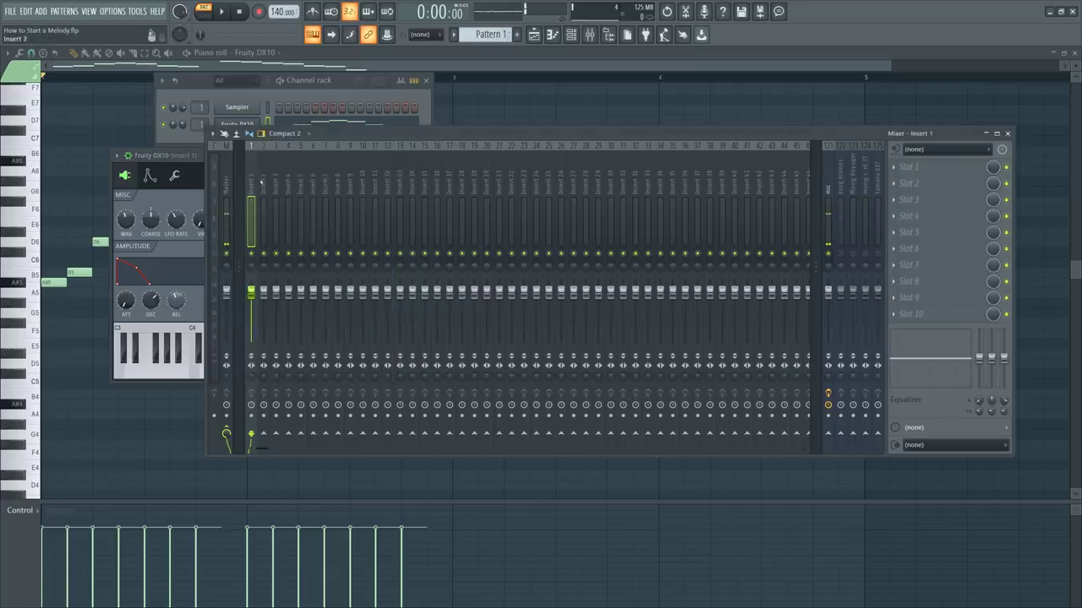
click(590, 34)
click(590, 34)
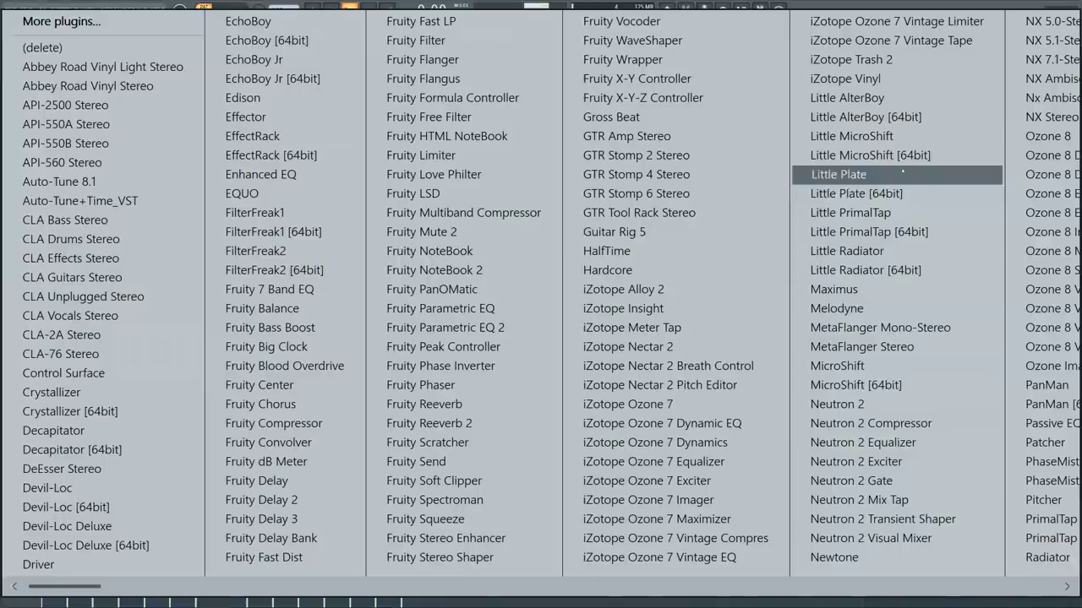
click(908, 167)
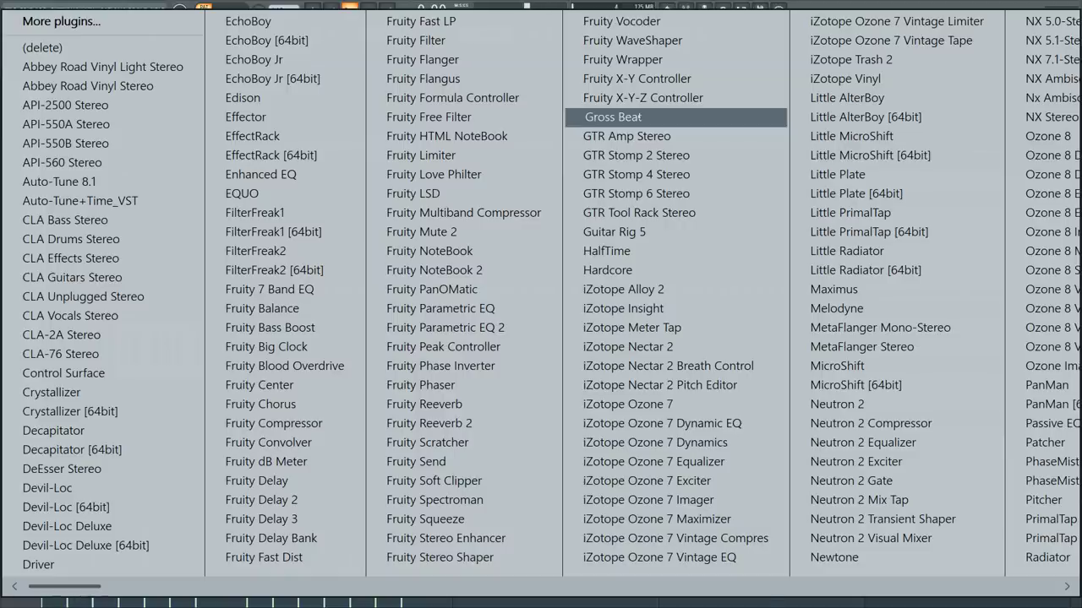
Load Gross Beat's Momentary preset with 1/2 Speed on Insert 1, lower its mix, and play.
click(634, 117)
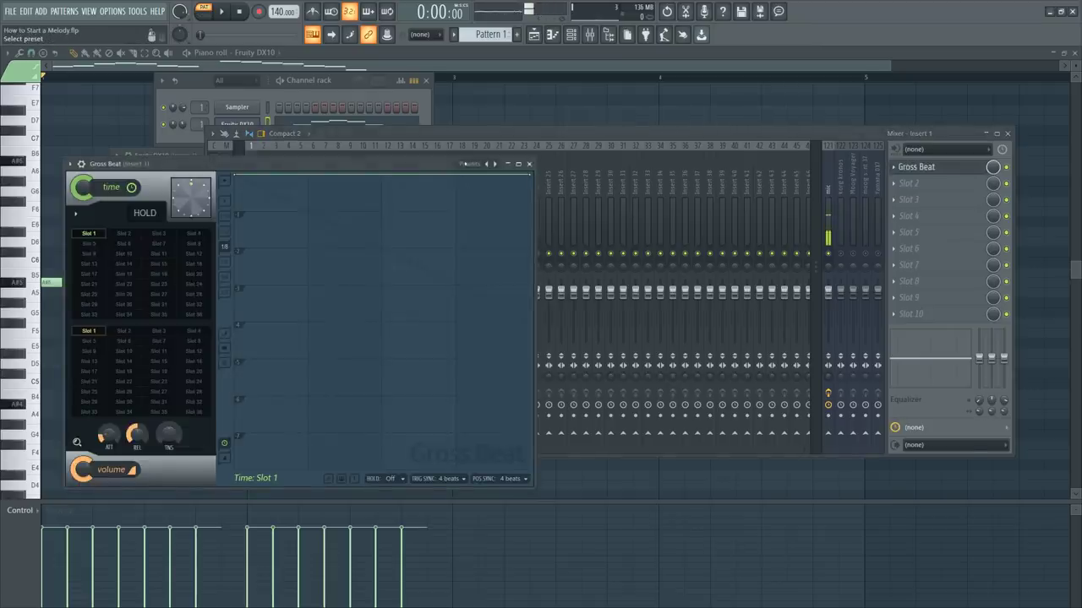
click(470, 164)
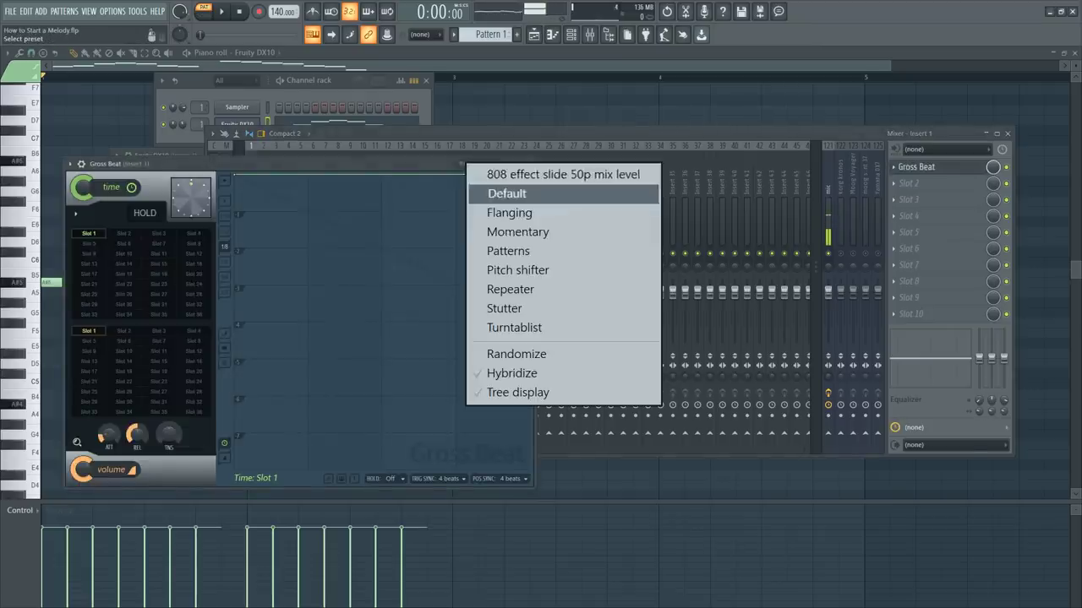
click(515, 232)
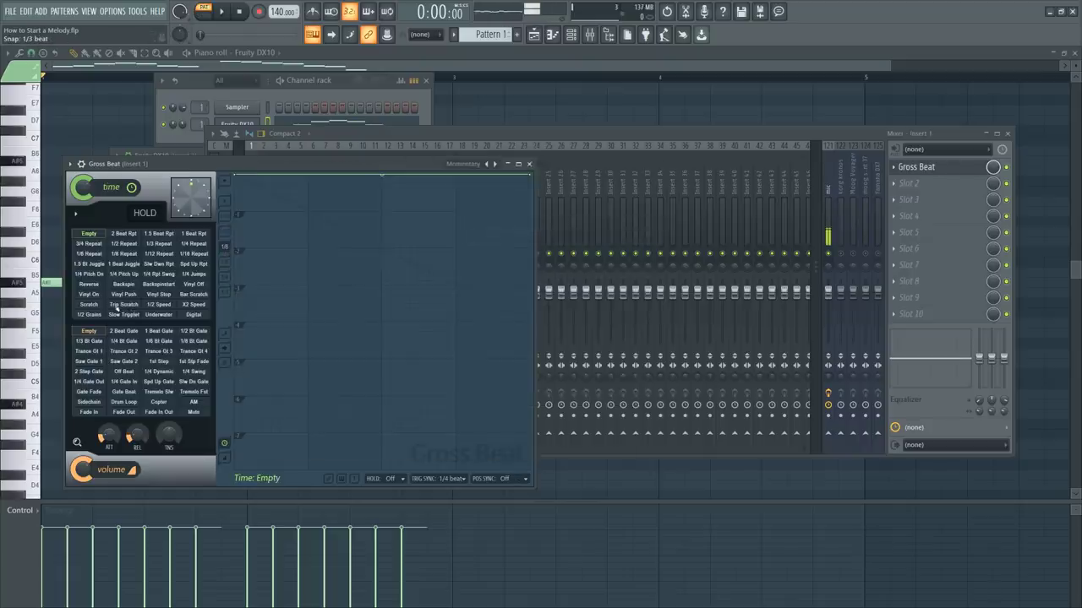
click(159, 305)
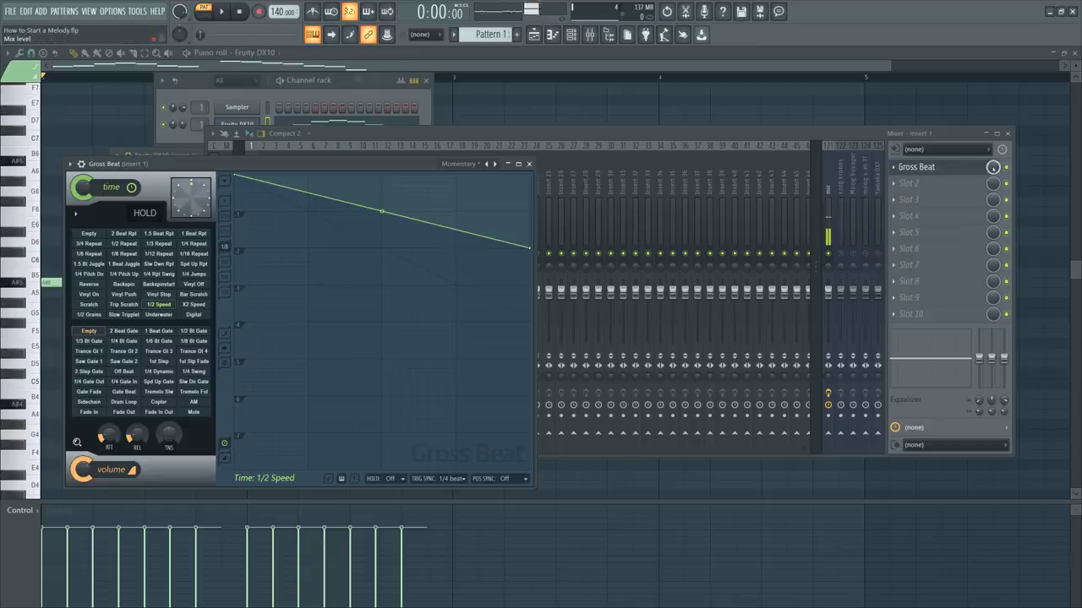
click(993, 167)
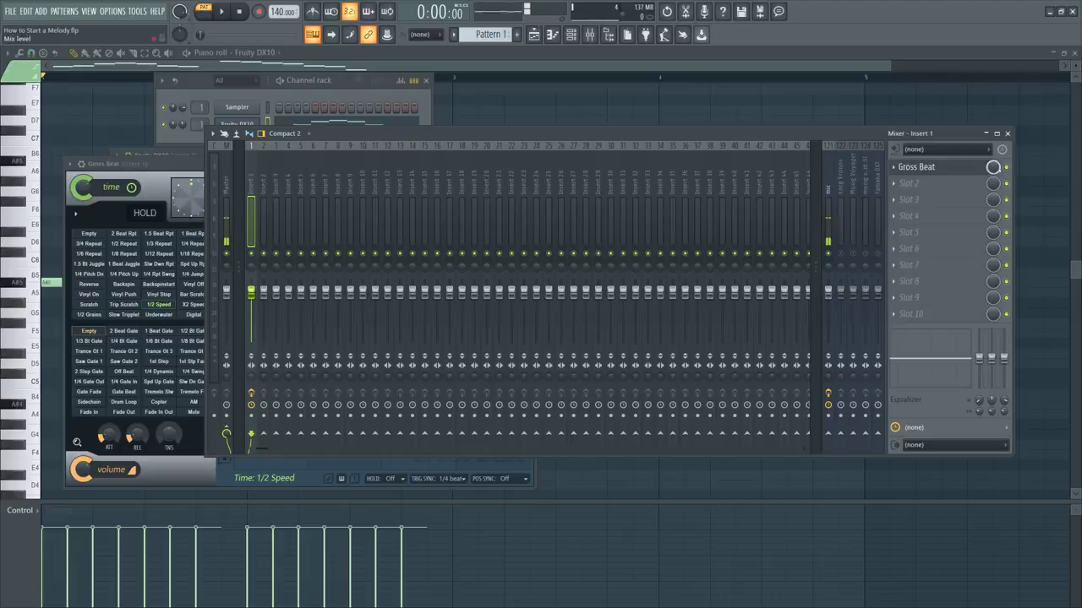
key(space)
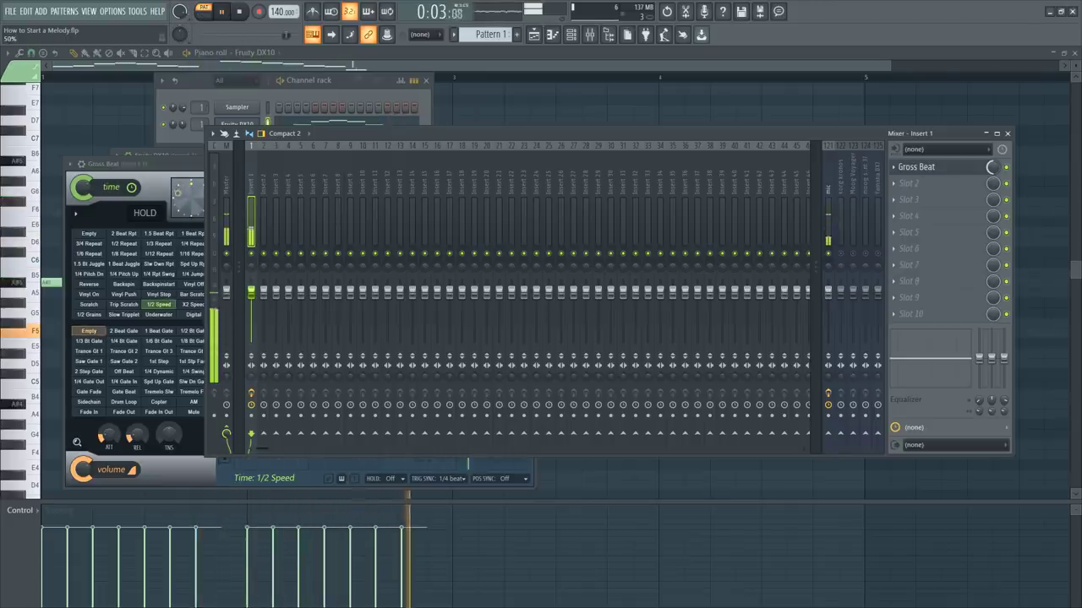
key(F12)
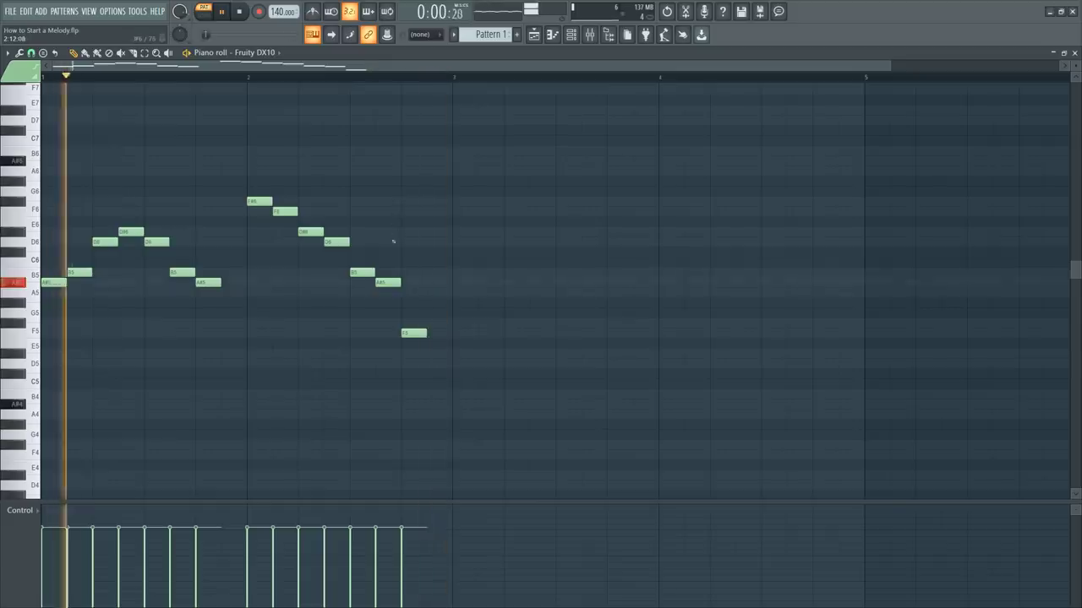
Duplicate all 14 melody notes and move the copy to start at bar 3.
key(space)
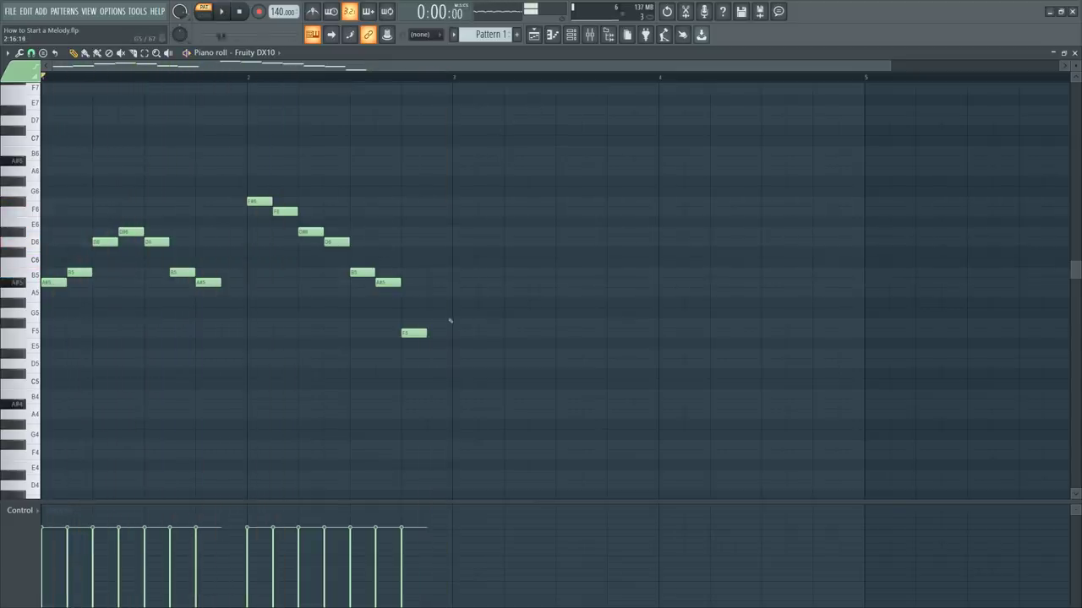
drag(499, 396, 41, 137)
key(ctrl+b)
drag(597, 268, 855, 268)
Replace bar 2 with a copy of the bar-1 phrase and play the arrangement.
drag(451, 357, 261, 186)
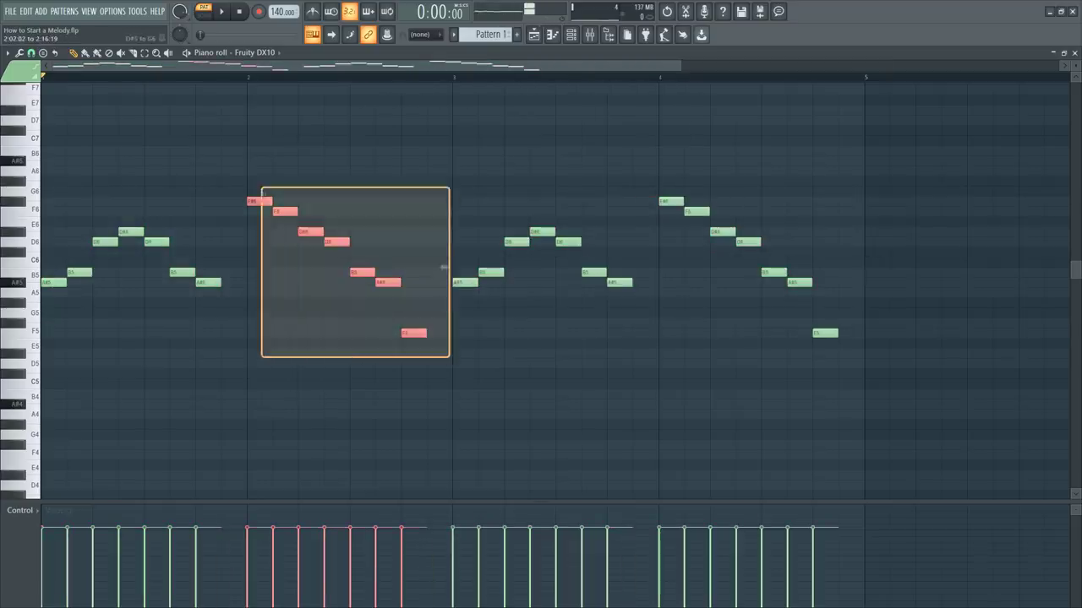
key(Delete)
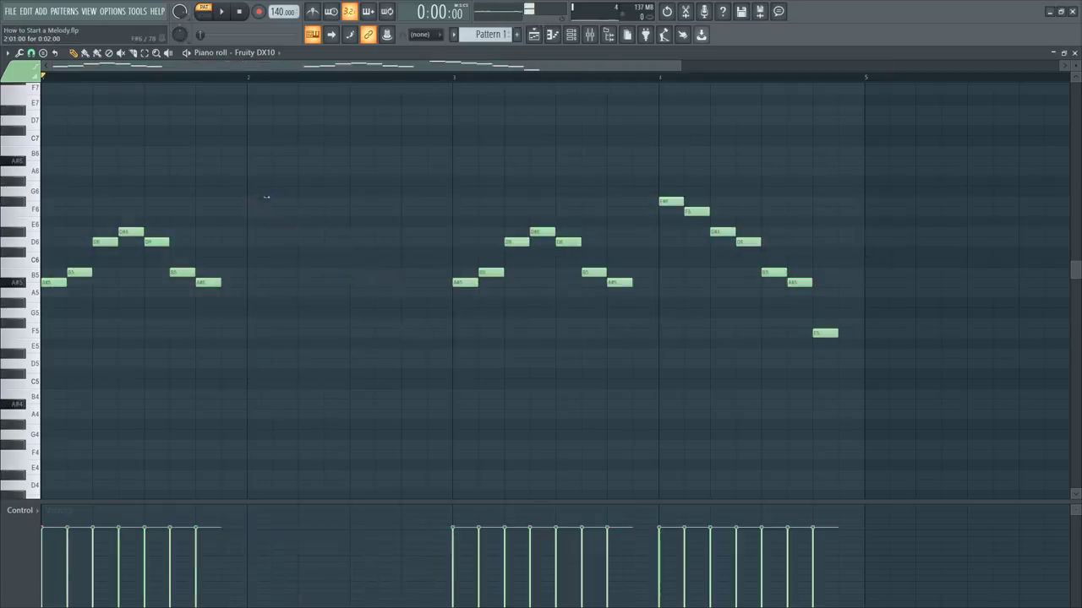
drag(248, 319, 41, 188)
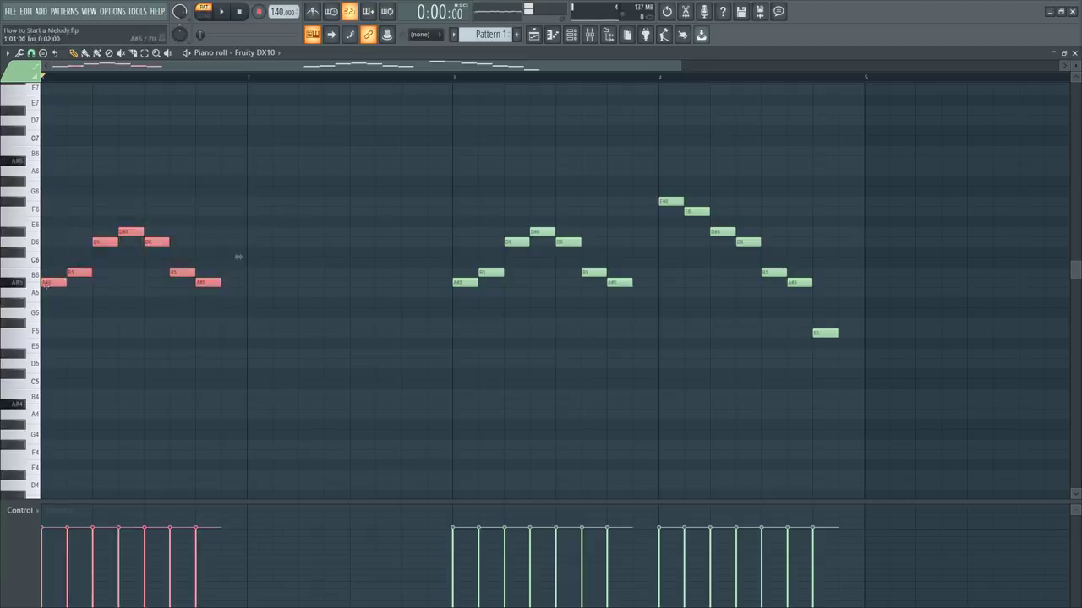
key(ctrl+b)
key(ctrl+d)
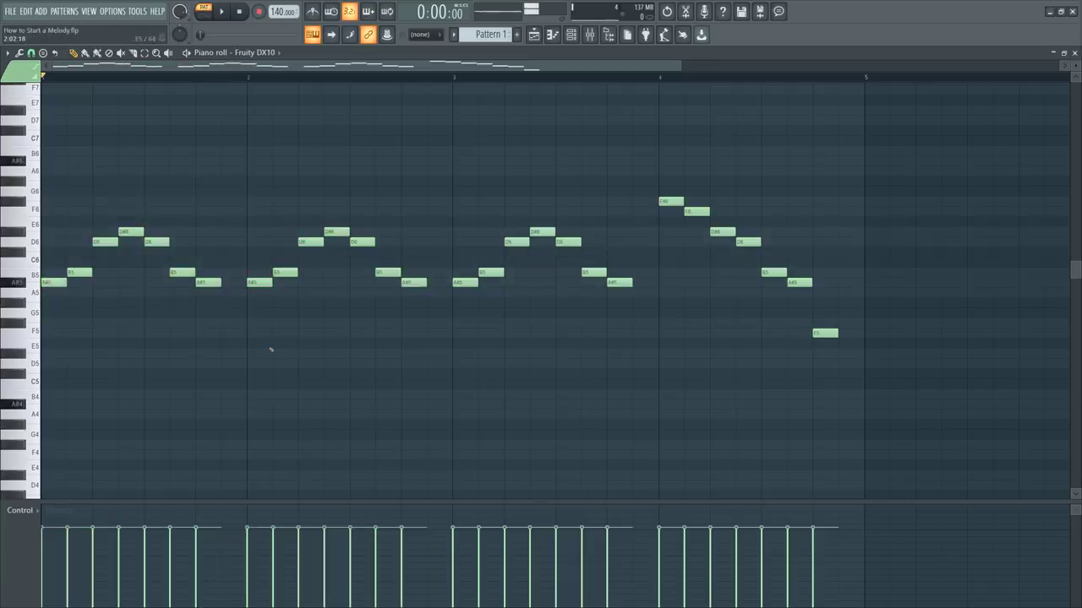
key(space)
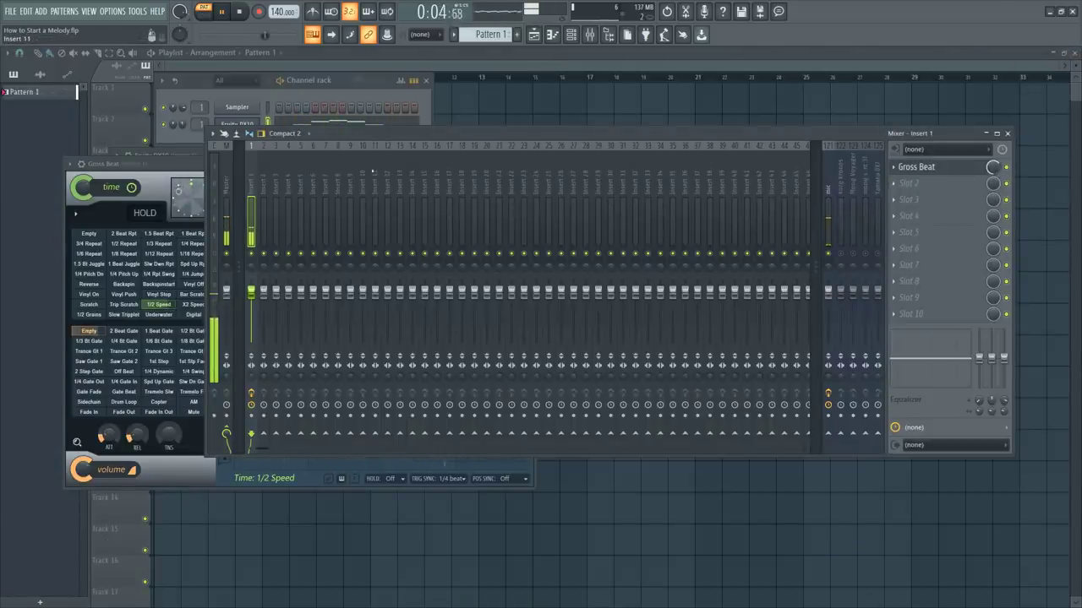
Open the Fruity DX10 instrument and bring its piano roll to full view with F7.
click(237, 123)
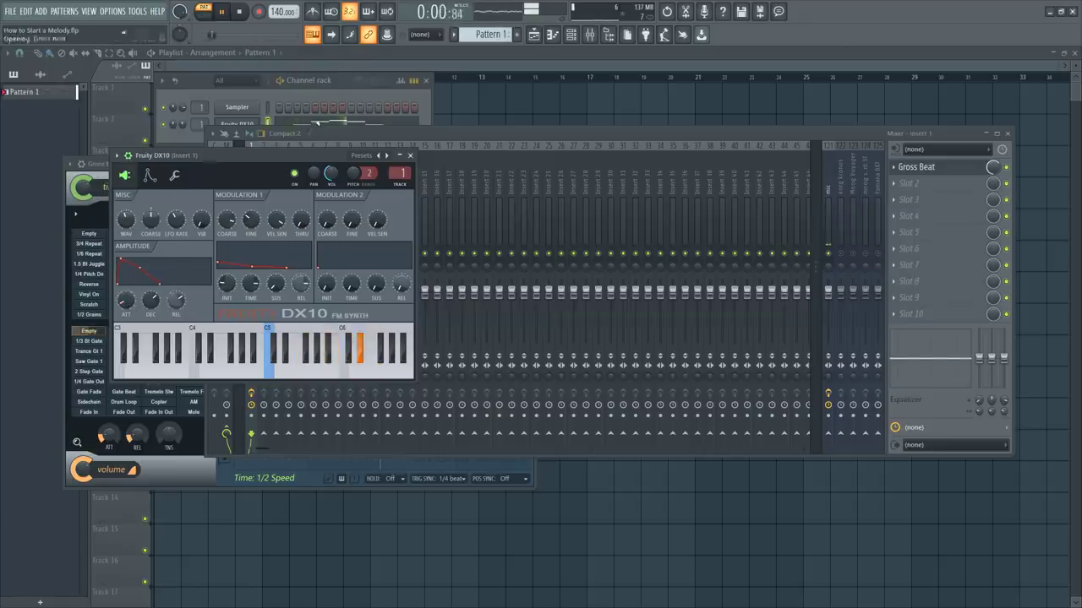
key(F7)
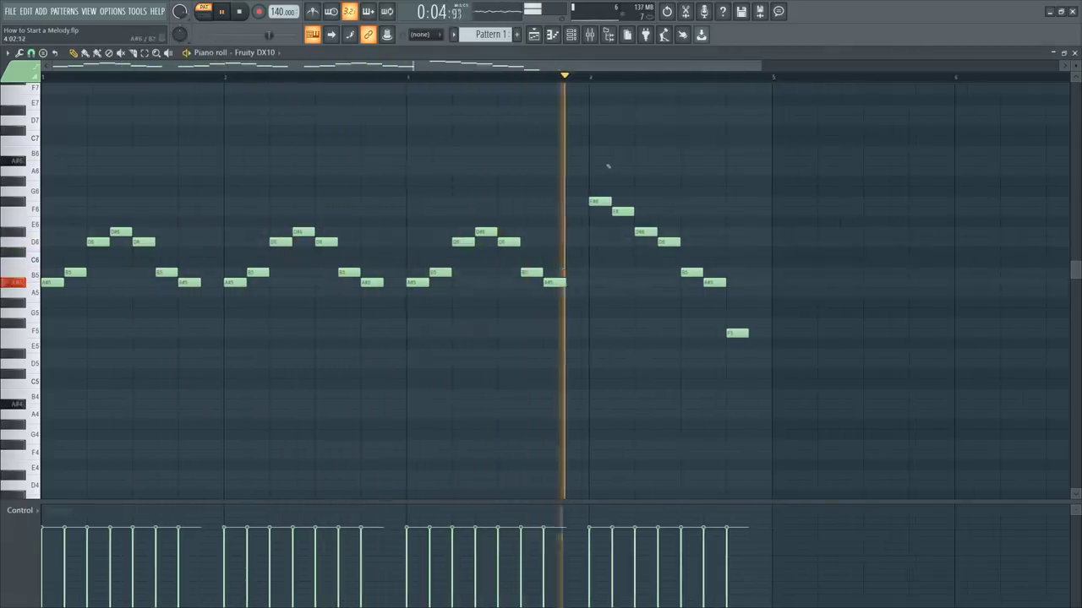
Draw a descending G#6–F#6–F6–D6 run over the second half of bar 4 and play it back.
key(space)
mouse_move(687, 170)
mouse_down()
mouse_move(686, 192)
mouse_move(685, 180)
mouse_up()
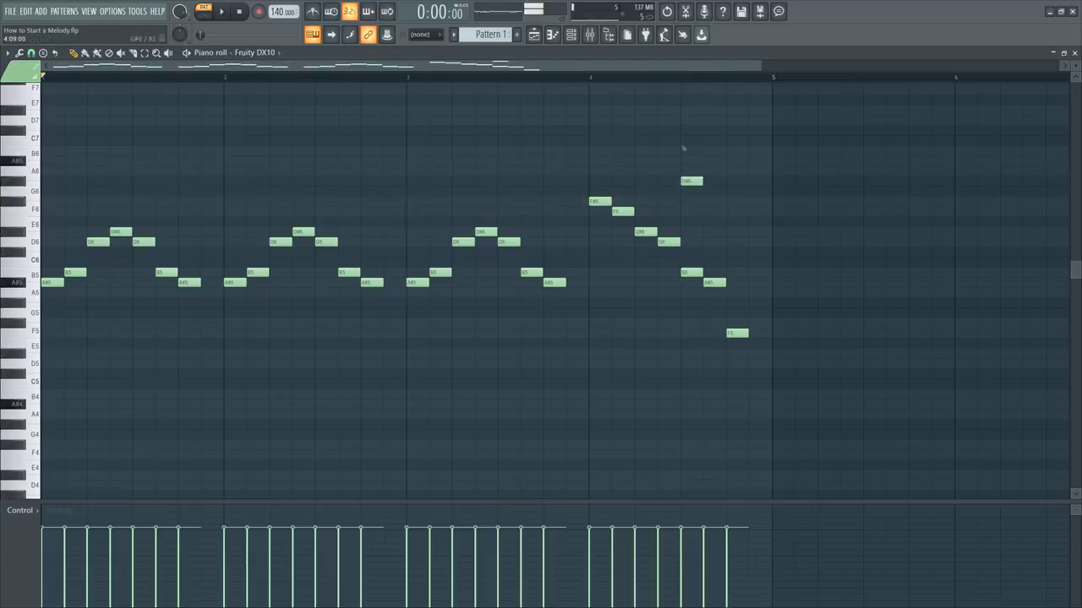
click(681, 83)
click(705, 201)
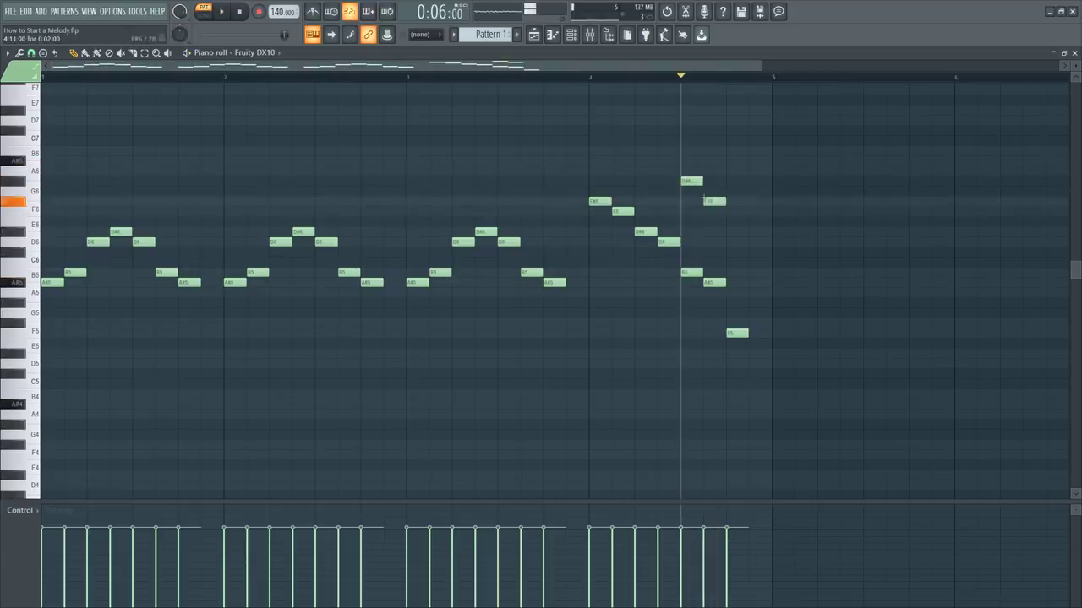
click(730, 212)
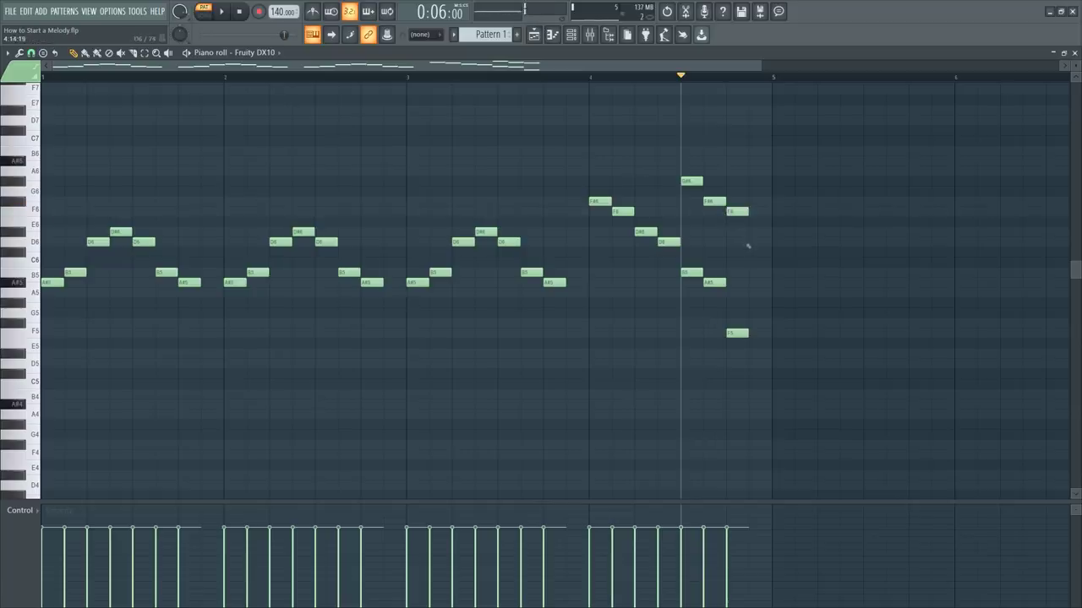
mouse_move(752, 247)
mouse_down()
mouse_move(748, 230)
mouse_move(743, 240)
mouse_up()
key(space)
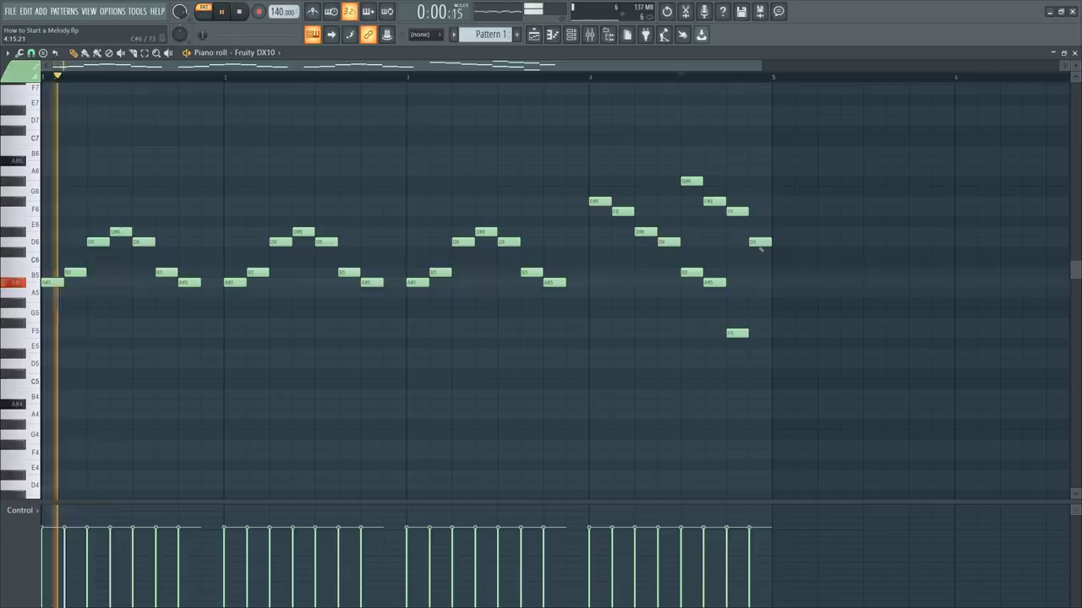
key(space)
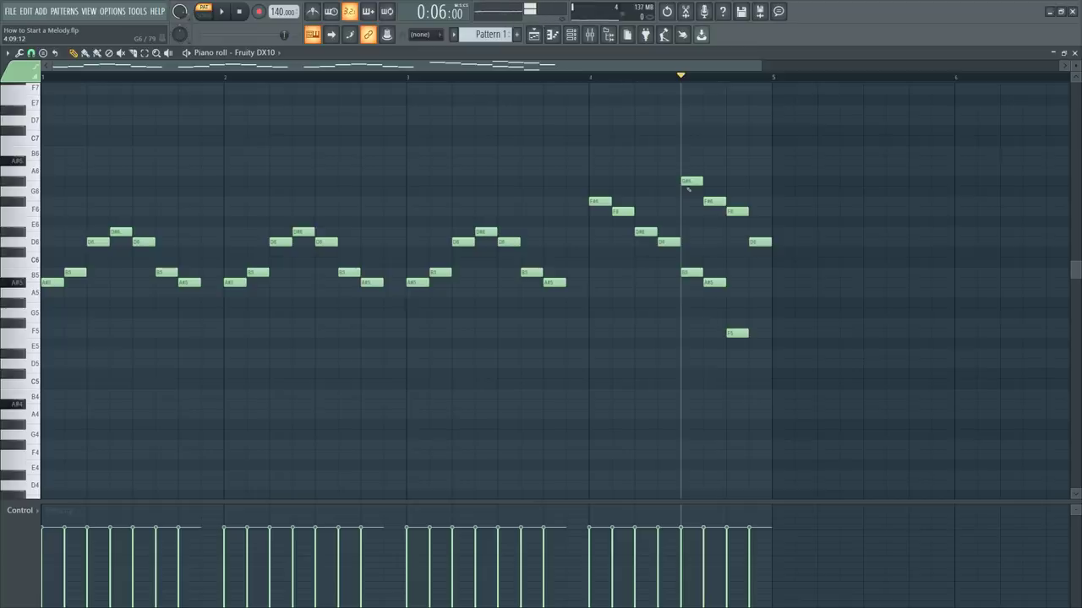
key(space)
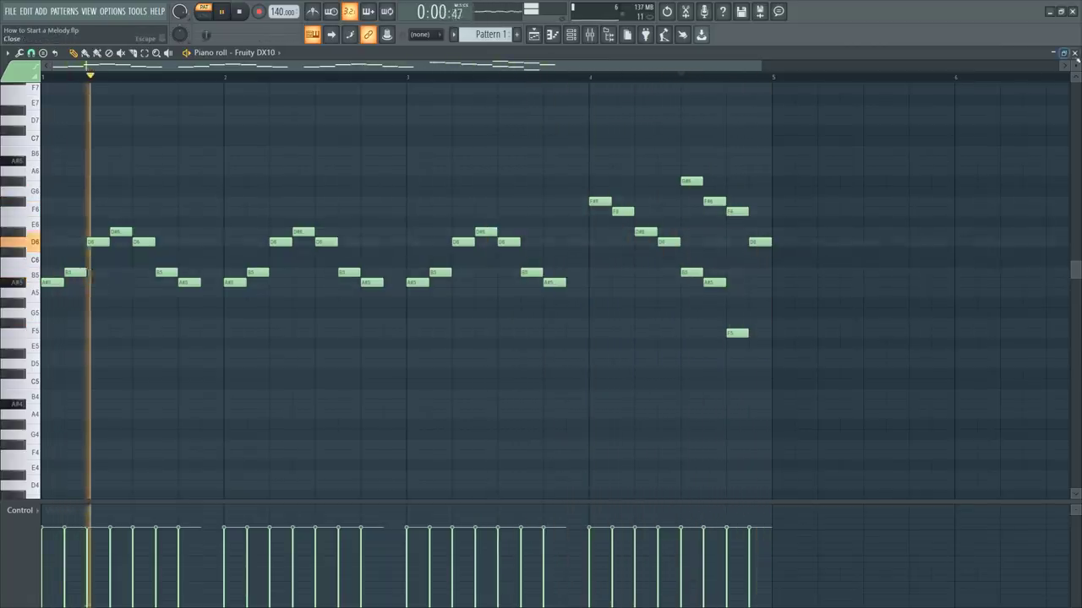
Place a harmony note at the start of bar 1 and raise it an octave with Ctrl+Up.
key(space)
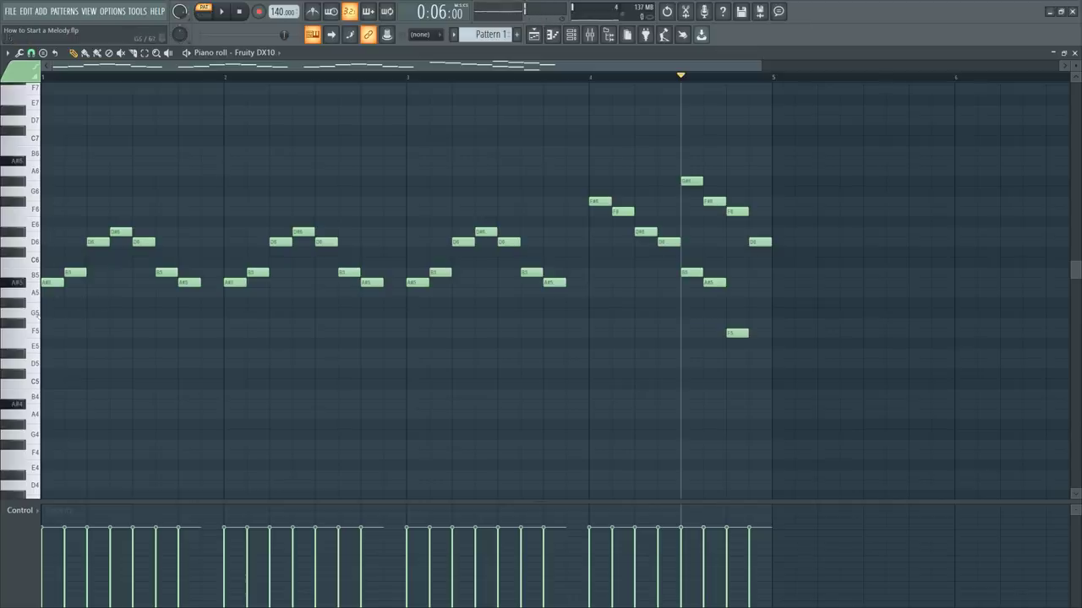
click(54, 355)
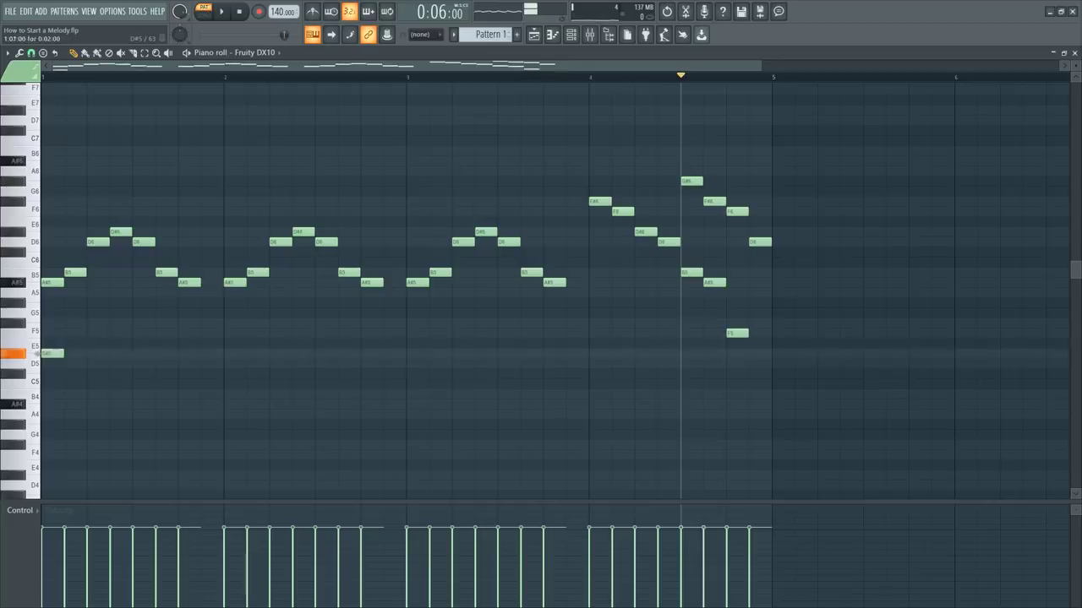
key(space)
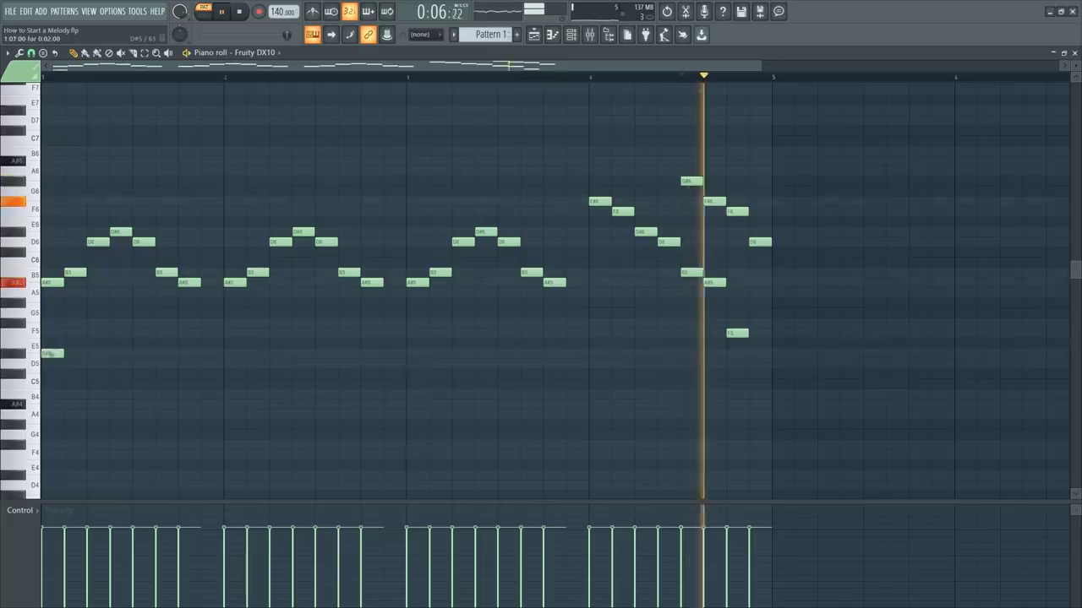
key(space)
click(52, 353)
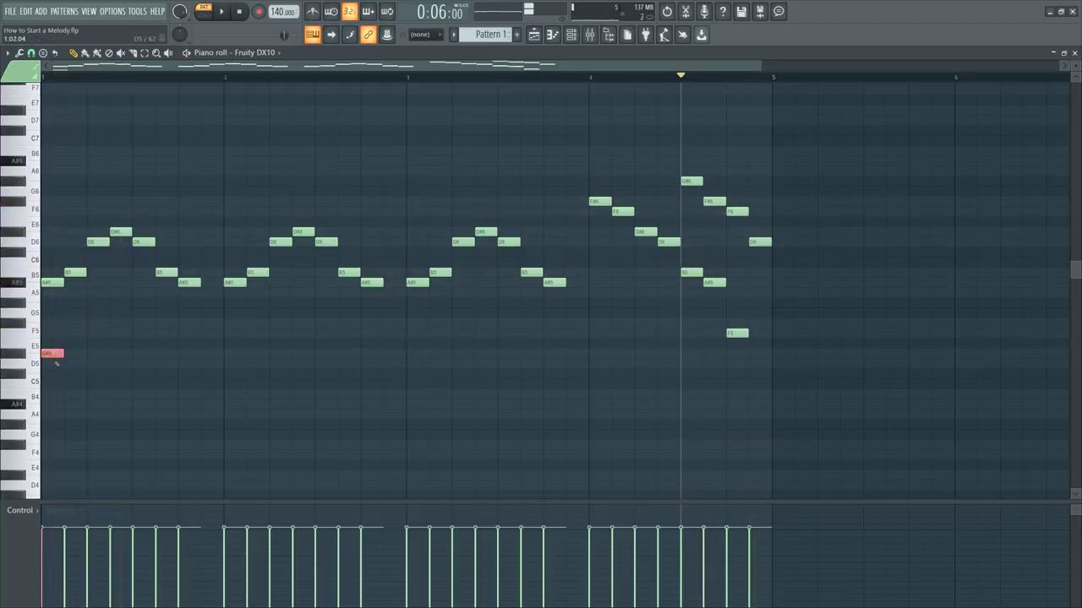
key(ctrl+Up)
key(space)
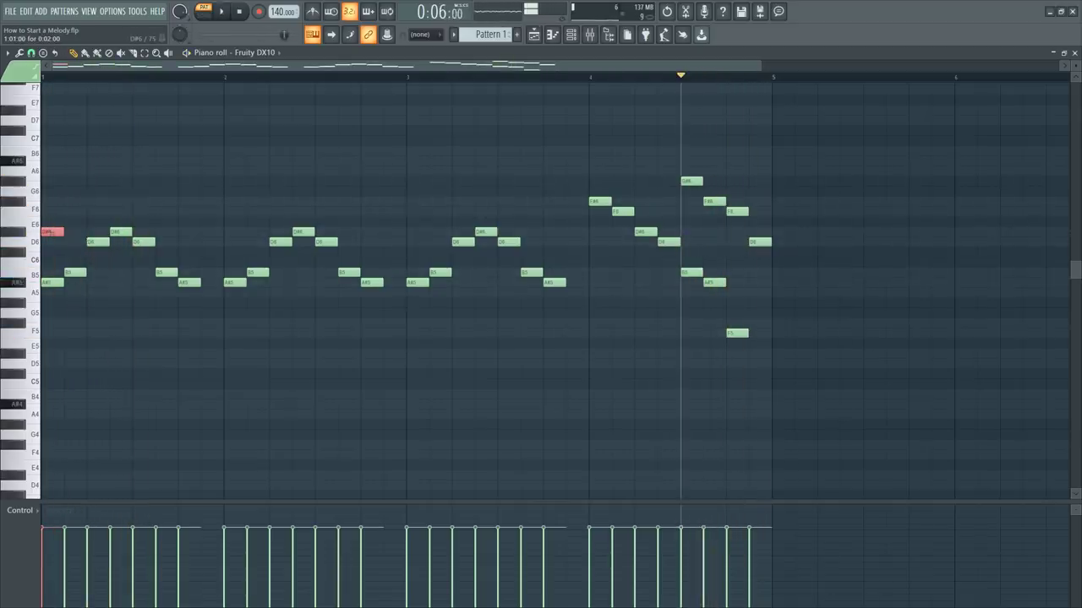
Add harmony notes: F6 in bar 1, the starts of bars 2 and 3, and late in bar 3.
click(162, 210)
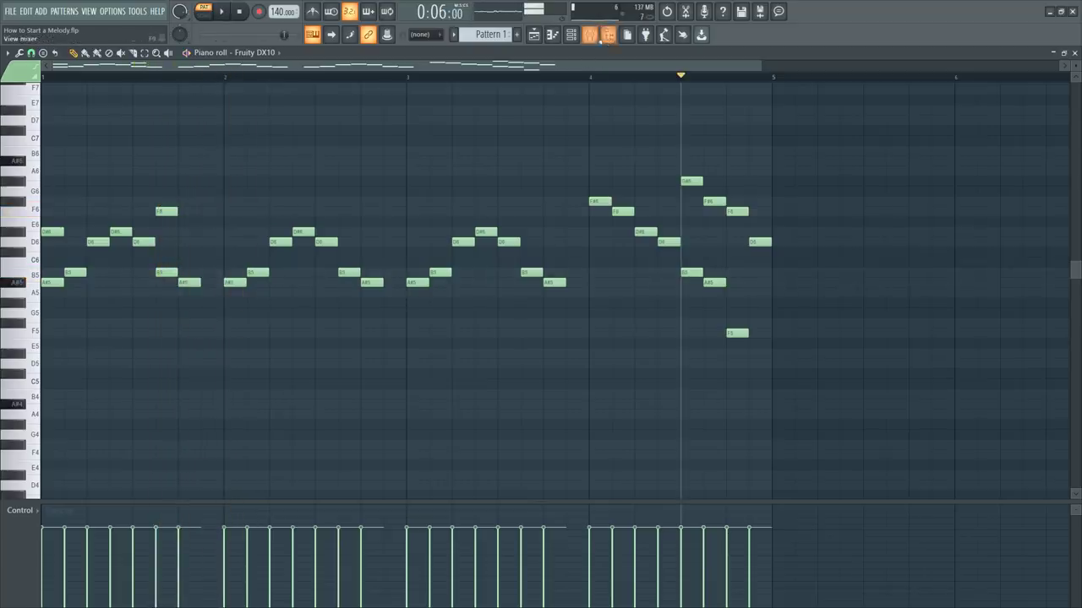
click(592, 36)
click(1007, 132)
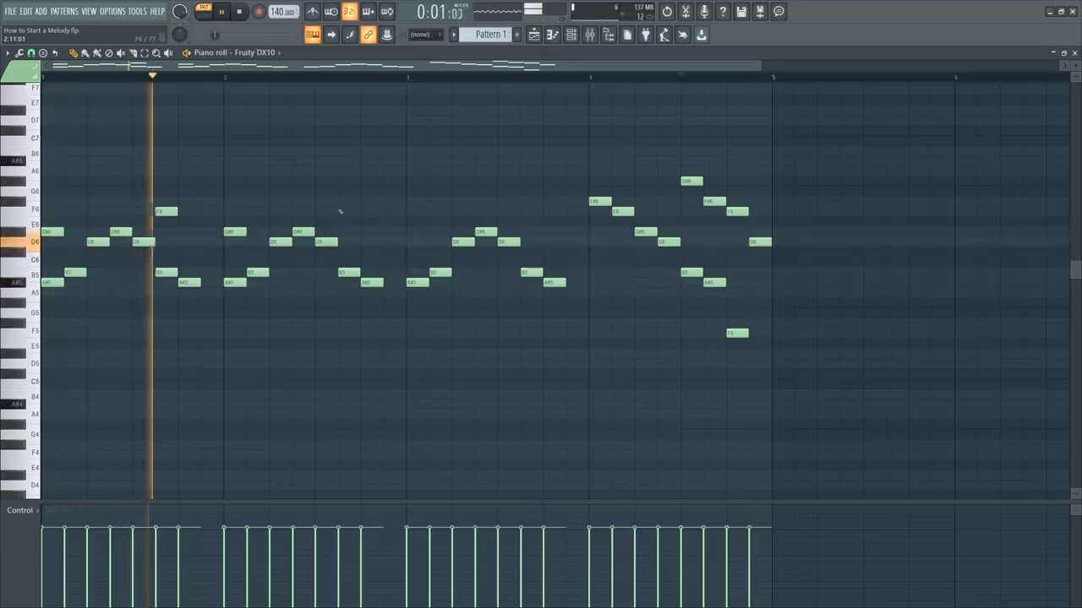
click(339, 220)
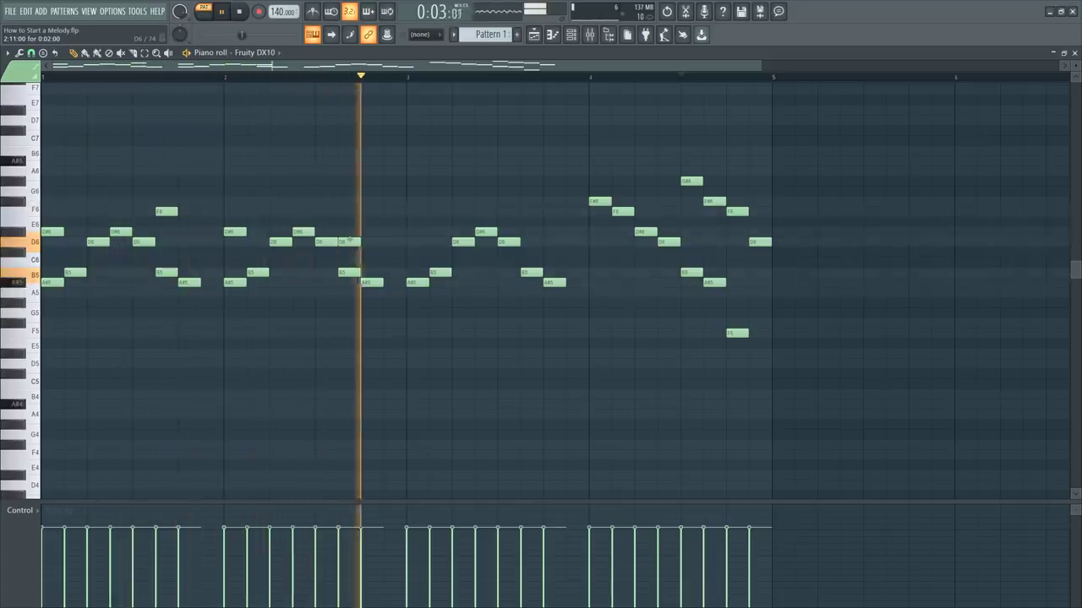
click(408, 231)
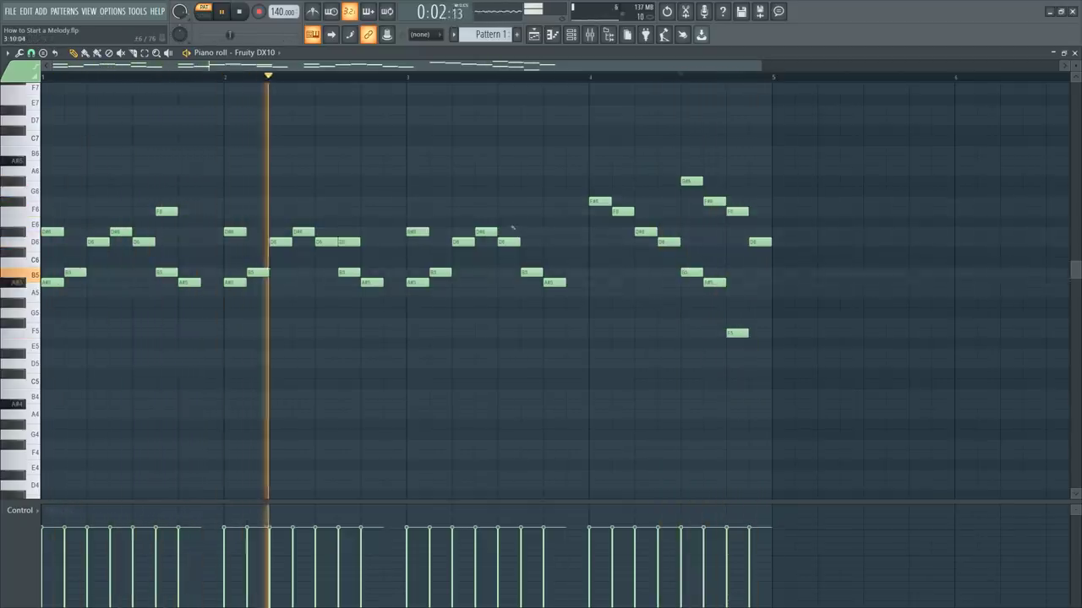
click(551, 323)
Raise the low F5 note in bar 3 an octave to F6, then bring up the mixer.
key(space)
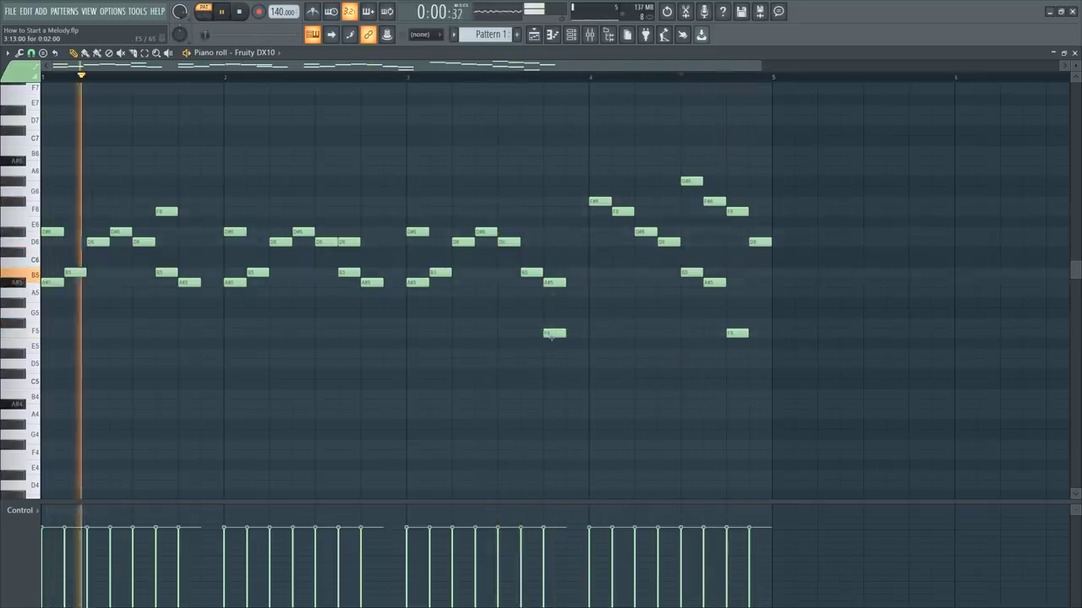
click(551, 334)
key(ctrl+Up)
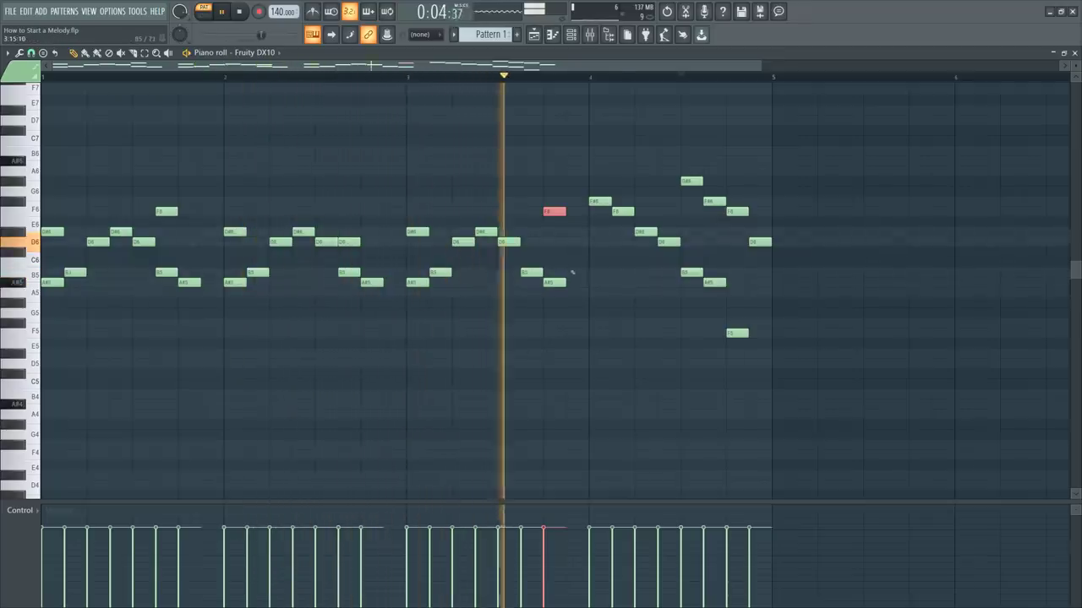
click(589, 34)
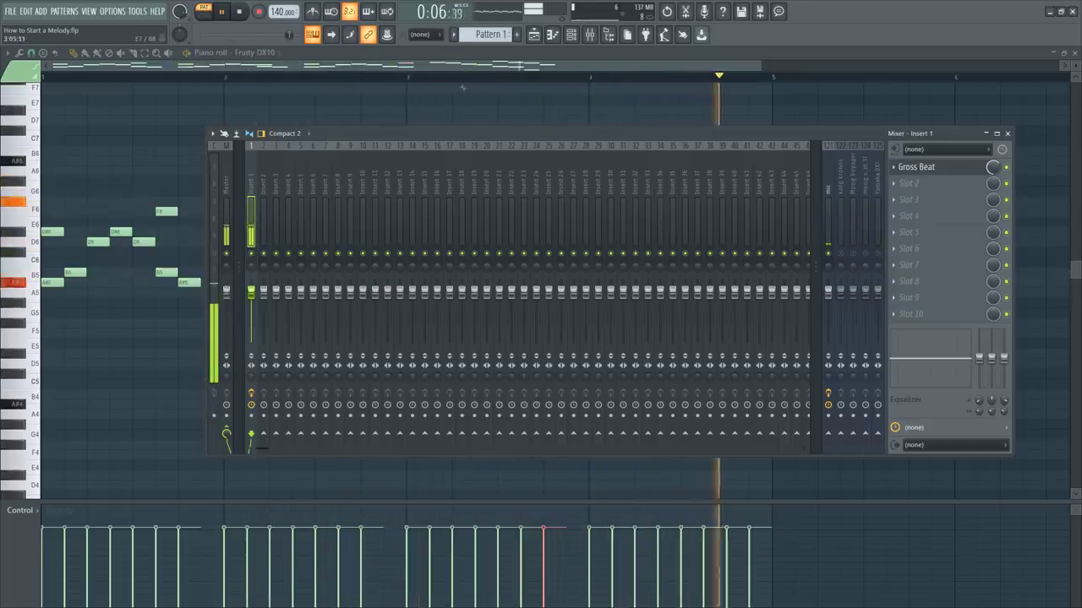
Show the channel rack and Fruity DX10 settings, then close the windows to reveal the piano roll.
key(F6)
click(237, 125)
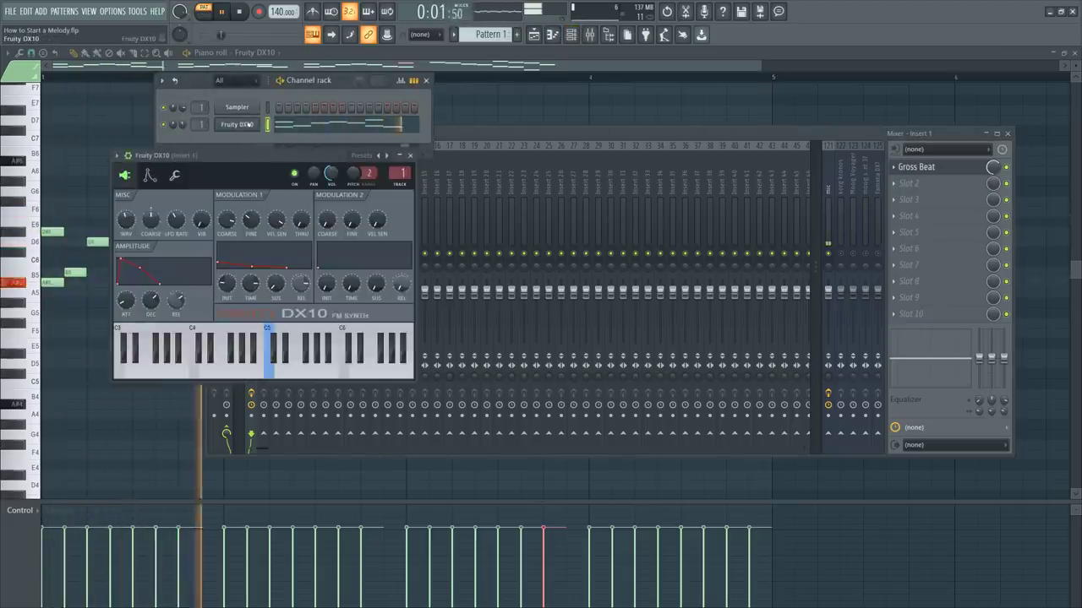
key(F12)
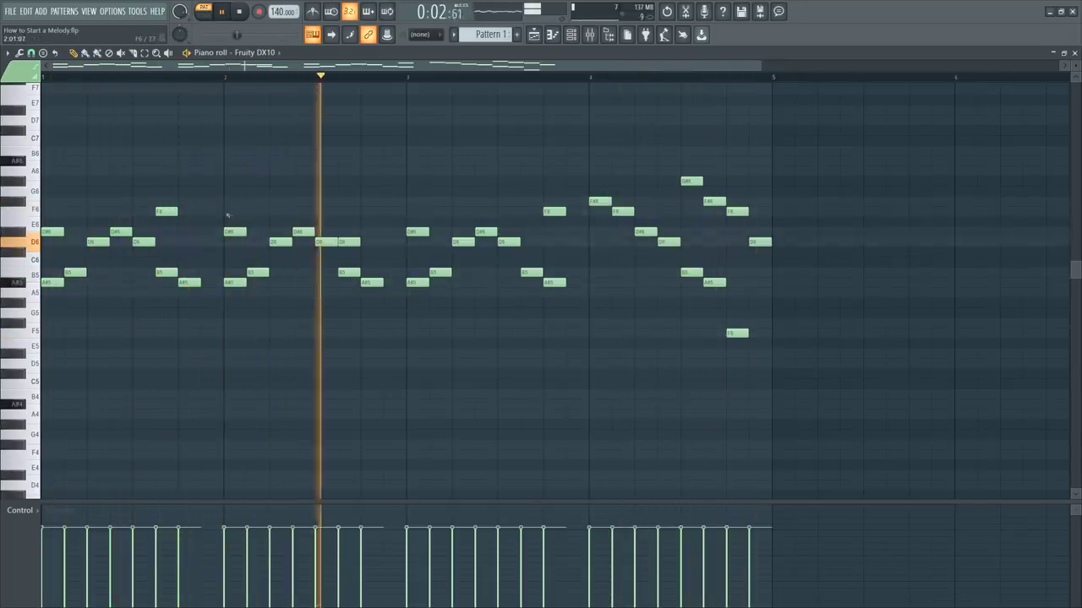
Transpose the whole melody up one octave and delete the opening D#7 harmony note.
key(space)
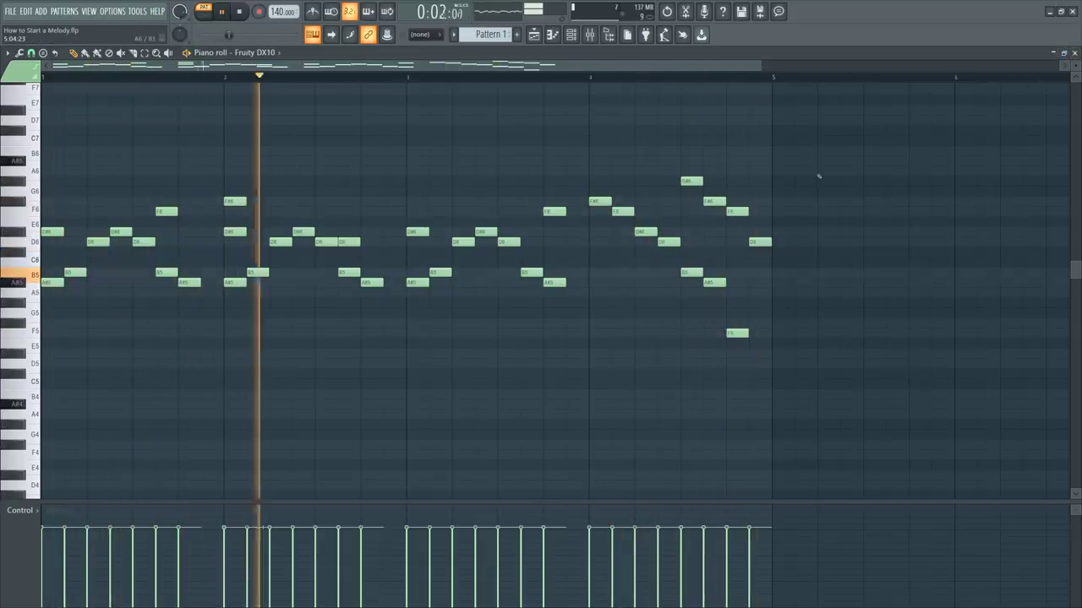
key(ctrl+Up)
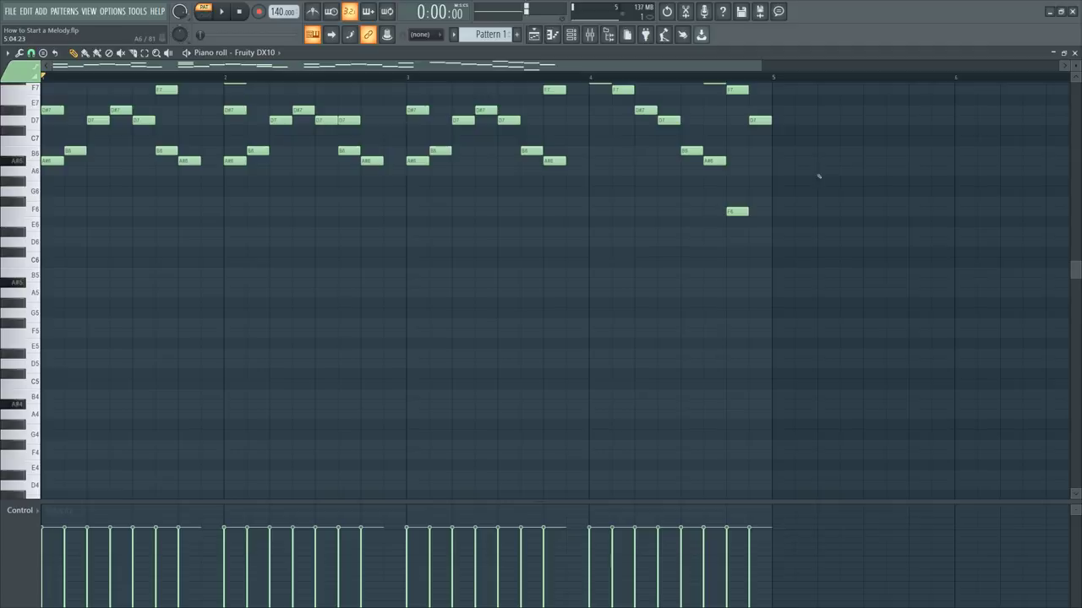
key(space)
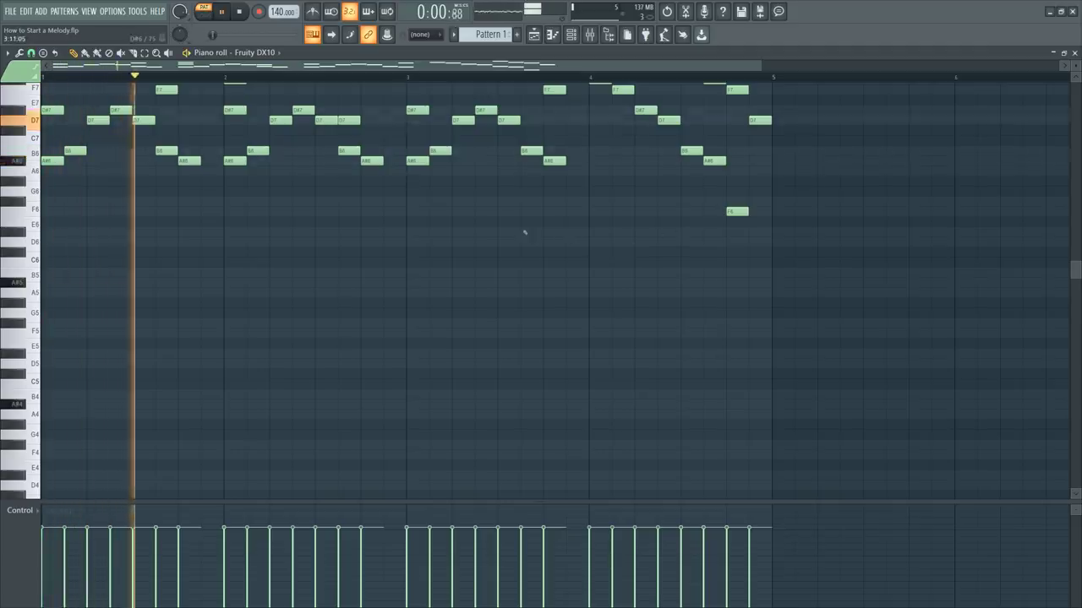
scroll(557, 222, up, 3)
scroll(558, 223, down, 2)
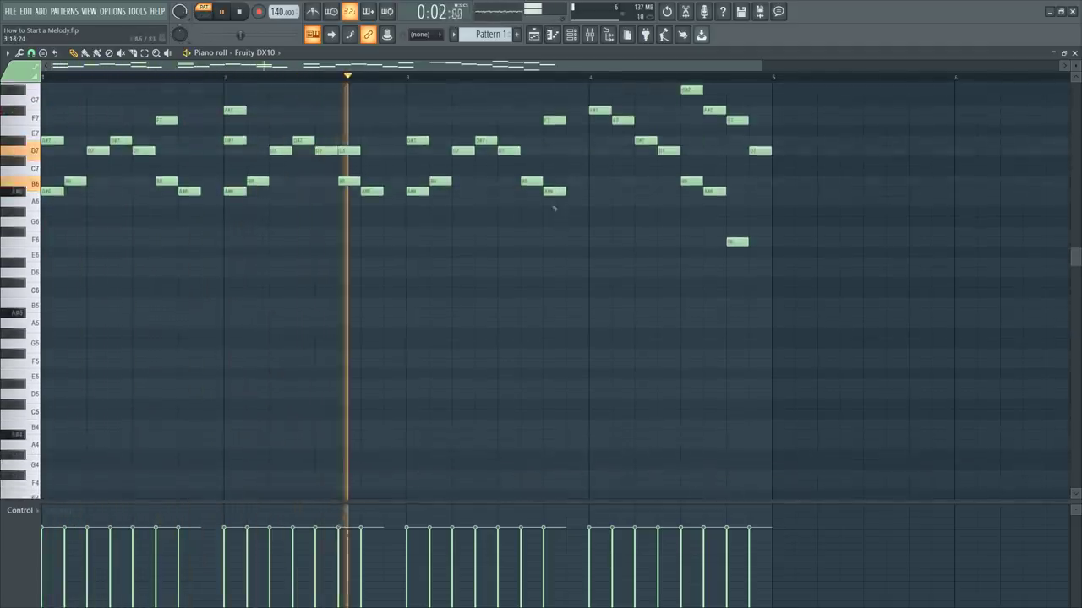
scroll(545, 162, up, 1)
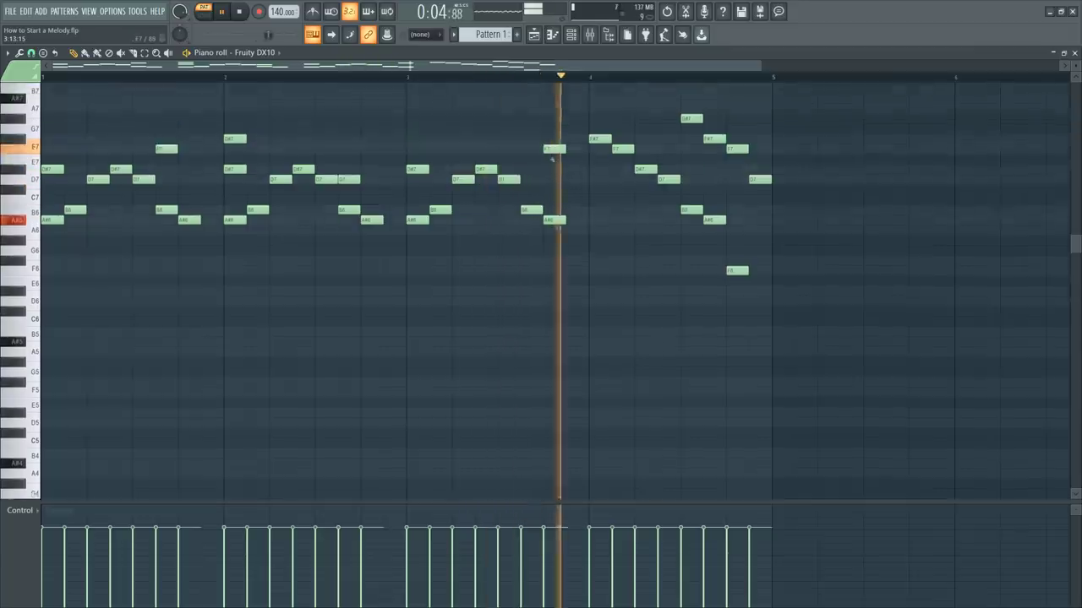
scroll(555, 158, up, 1)
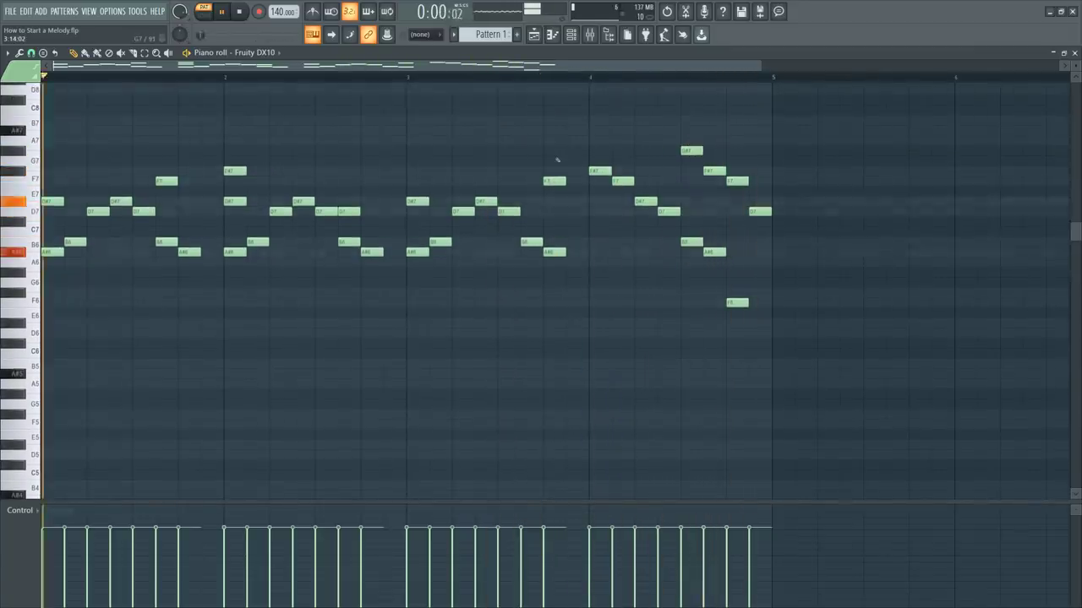
right_click(53, 201)
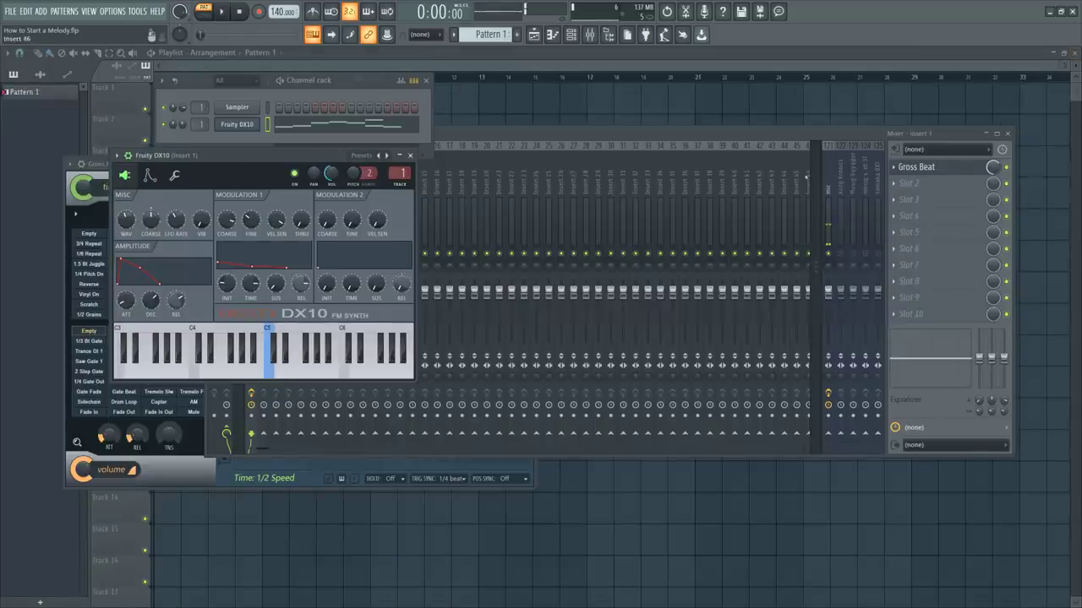
Bring the mixer window in front of the DX10 synth window.
click(470, 140)
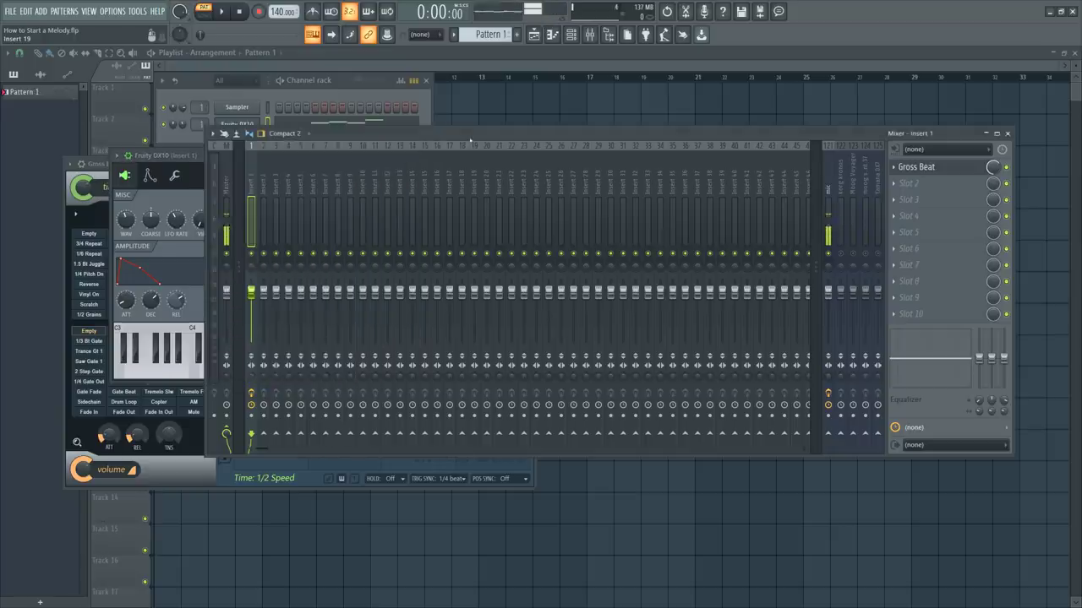